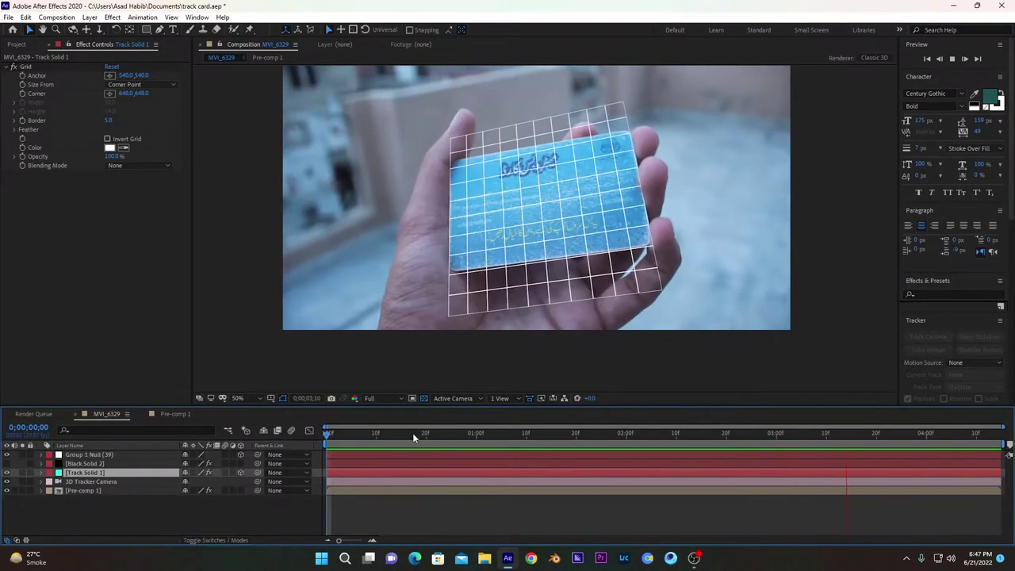
# Scrub and play back the MVI_6329 comp to preview the tracked grid
pyautogui.moveTo(414, 438); pyautogui.dragTo(522, 435)
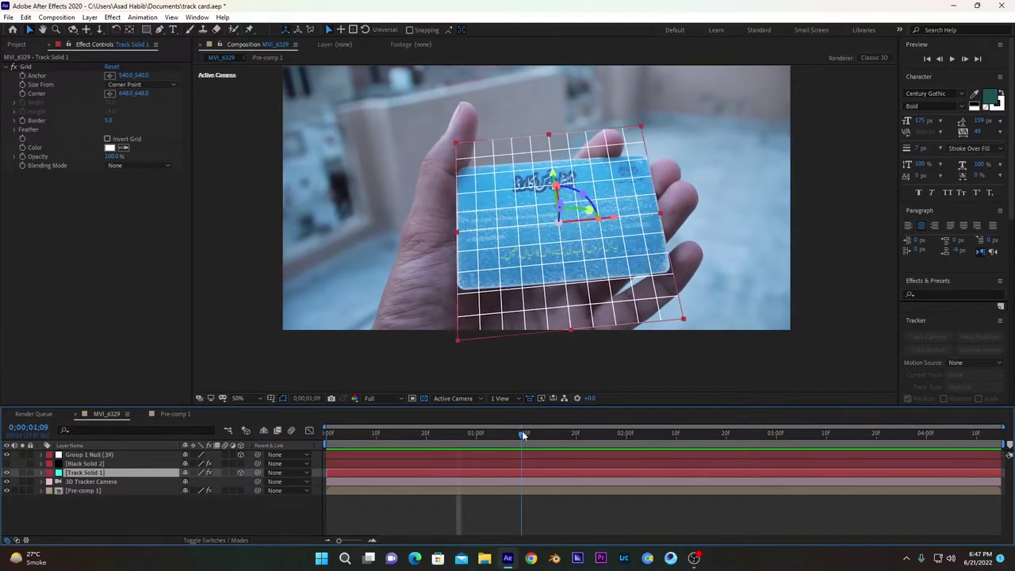
pyautogui.press('space')
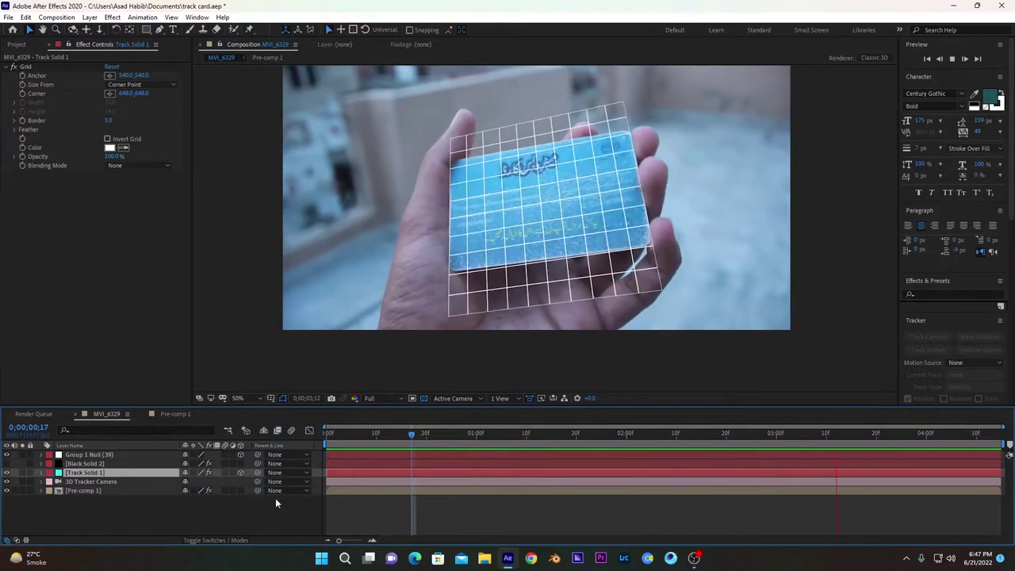
pyautogui.press('space')
# Display Pre-comp 1's 3D Camera Tracker track points near the start of the clip
pyautogui.click(92, 482)
pyautogui.click(83, 490)
pyautogui.click(58, 66)
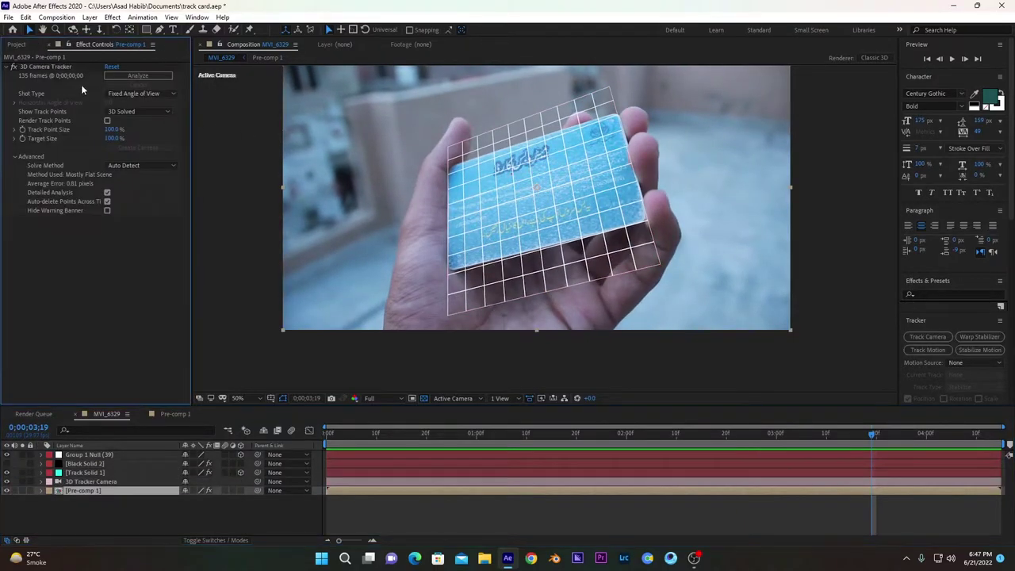
pyautogui.click(57, 67)
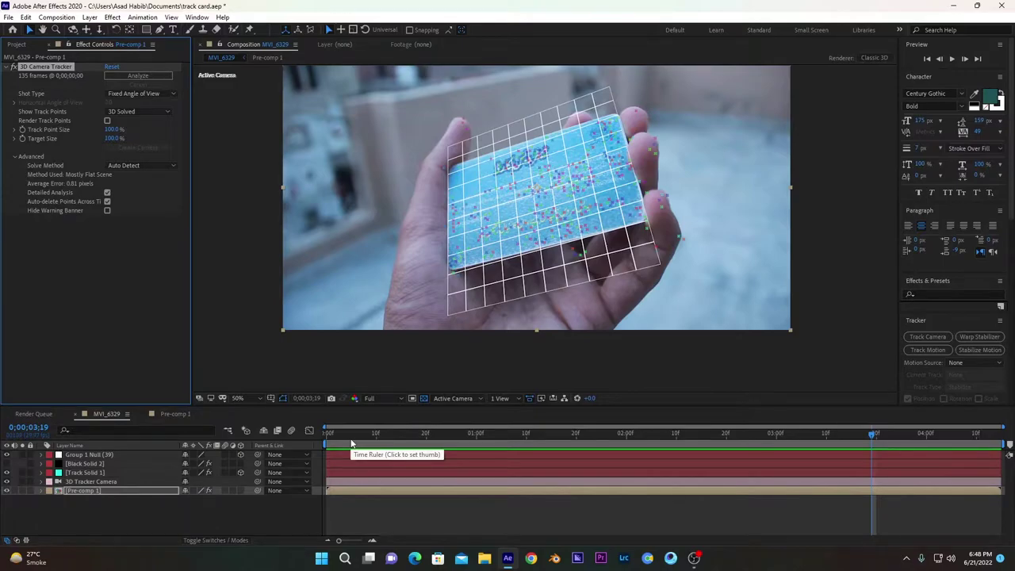
pyautogui.click(349, 436)
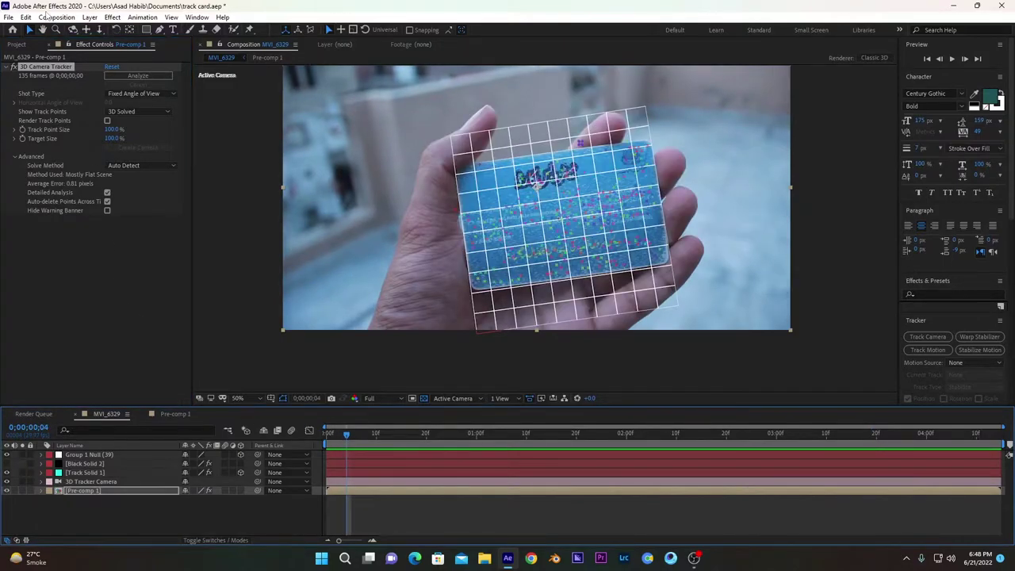
# Create a new composition from the selected card footage in the Project panel
pyautogui.click(15, 44)
pyautogui.rightClick(62, 149)
pyautogui.click(90, 183)
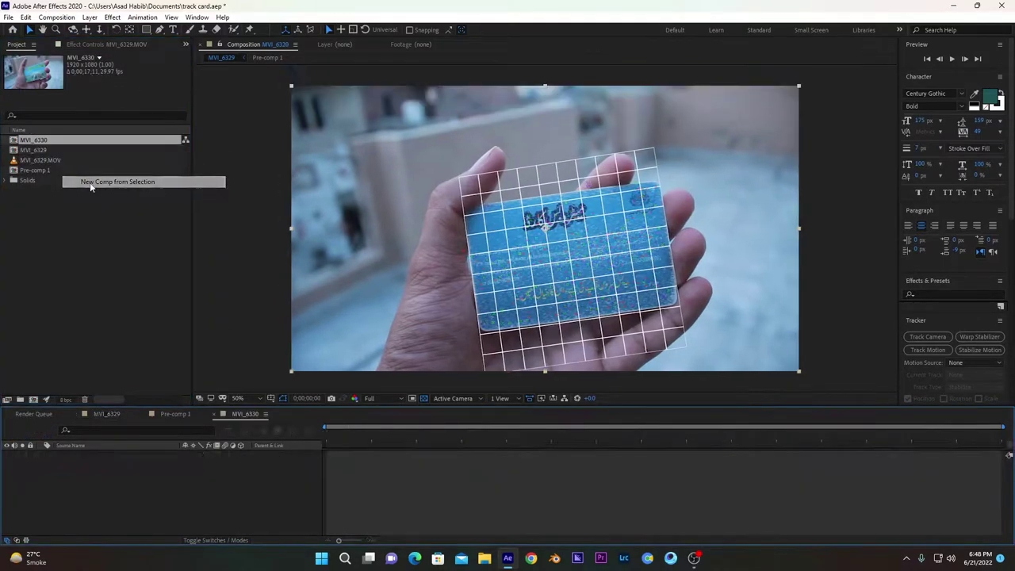
# Set the work area to the usable footage, trim the comp to it, and return to frame one
pyautogui.click(707, 432)
pyautogui.moveTo(707, 432); pyautogui.dragTo(916, 435)
pyautogui.rightClick(856, 444)
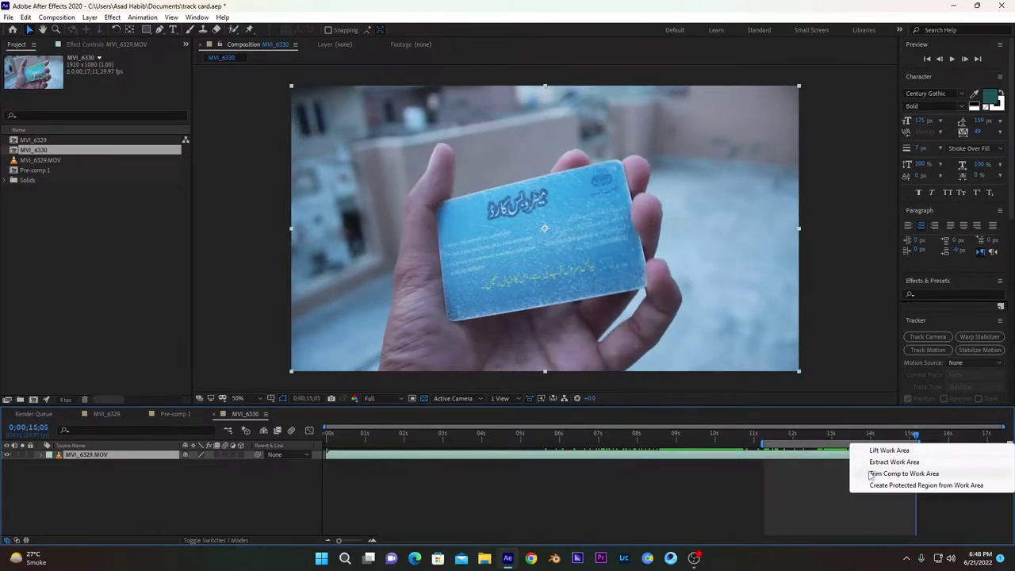
pyautogui.click(869, 473)
pyautogui.moveTo(391, 436); pyautogui.dragTo(66, 440)
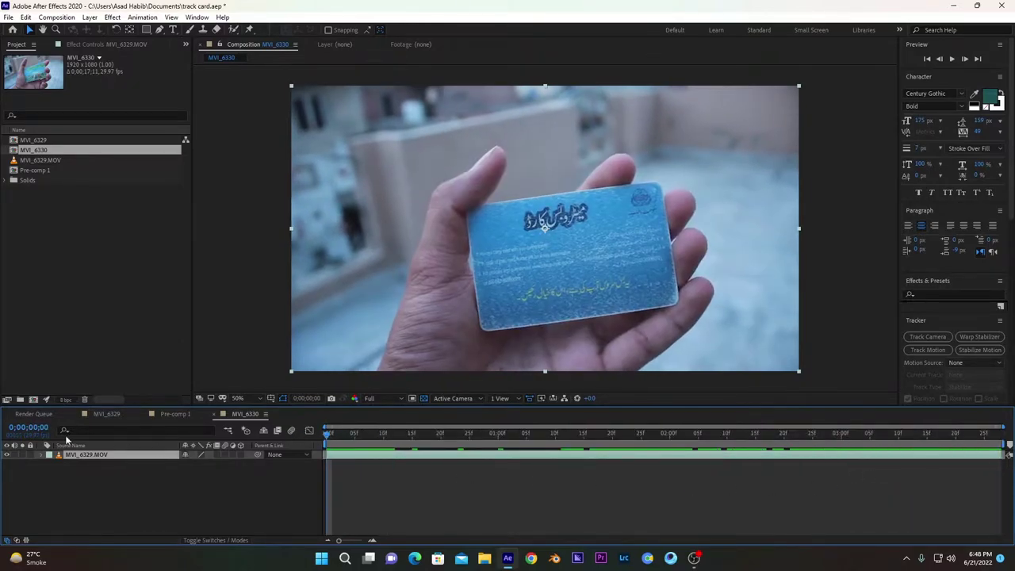
# Add a new solid layer with colour 000000
pyautogui.click(90, 17)
pyautogui.moveTo(104, 31)
pyautogui.click(283, 39)
pyautogui.click(518, 413)
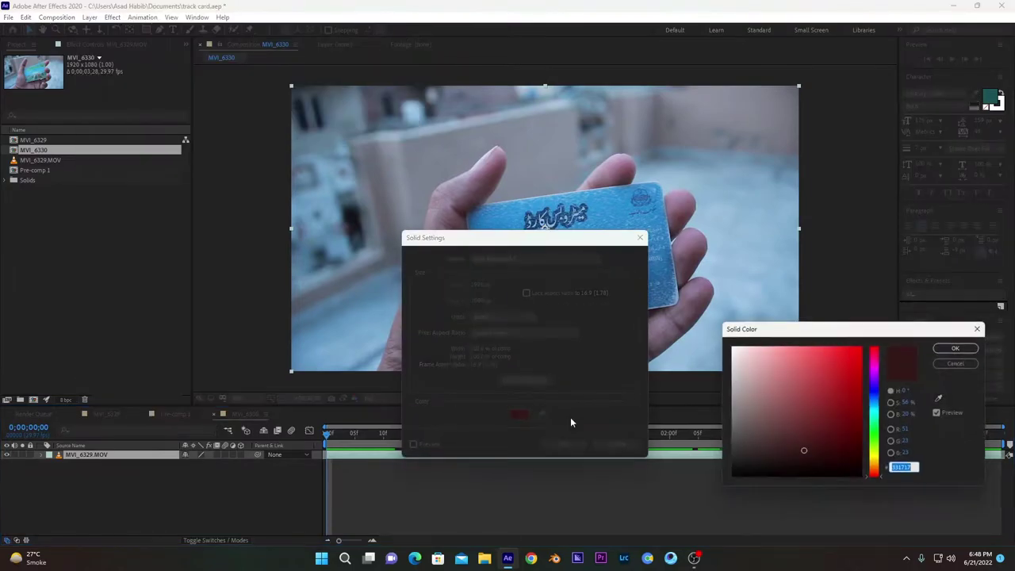
pyautogui.write('000000')
pyautogui.click(960, 346)
pyautogui.click(563, 444)
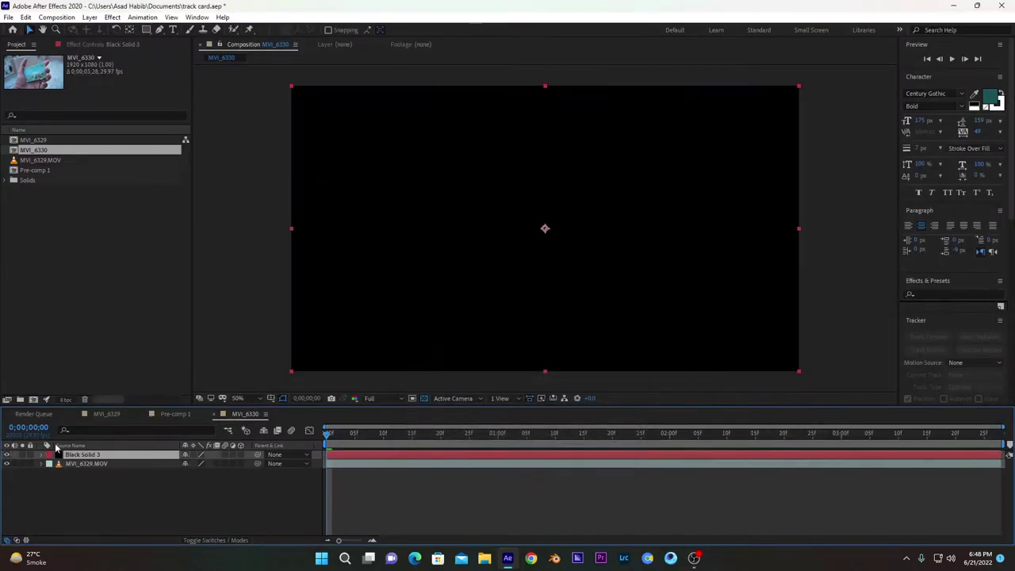
# Hide the black solid and draw a four-corner Pen mask around the card, exposing Mask 1
pyautogui.click(7, 455)
pyautogui.click(41, 455)
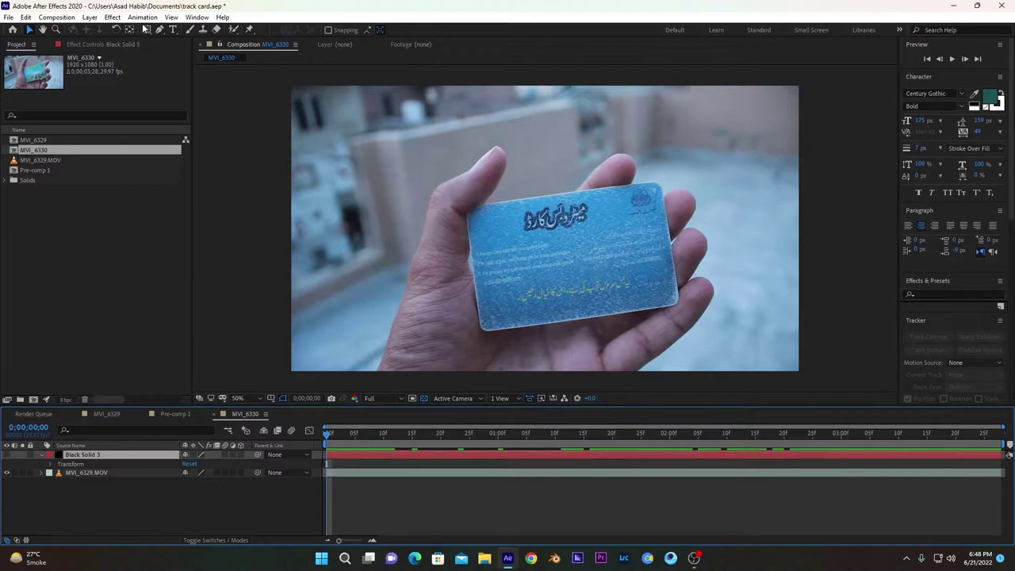
pyautogui.click(158, 30)
pyautogui.click(449, 204)
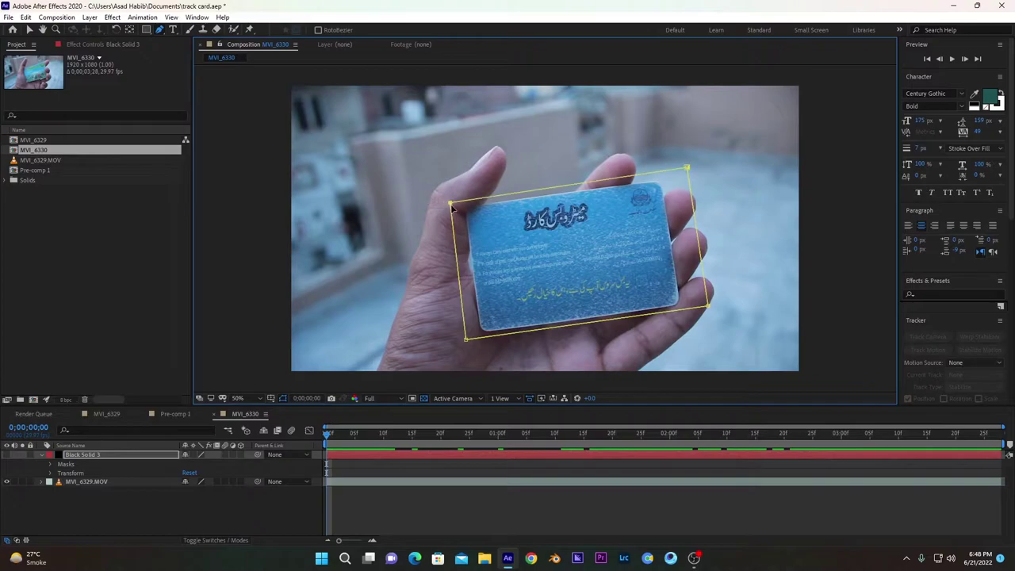
pyautogui.moveTo(450, 204); pyautogui.dragTo(448, 190)
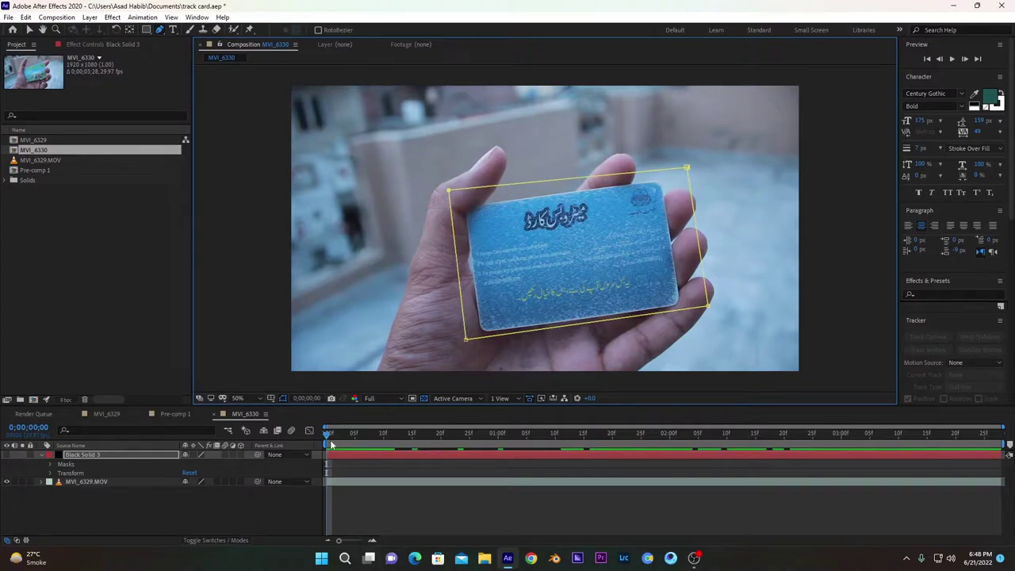
pyautogui.click(49, 465)
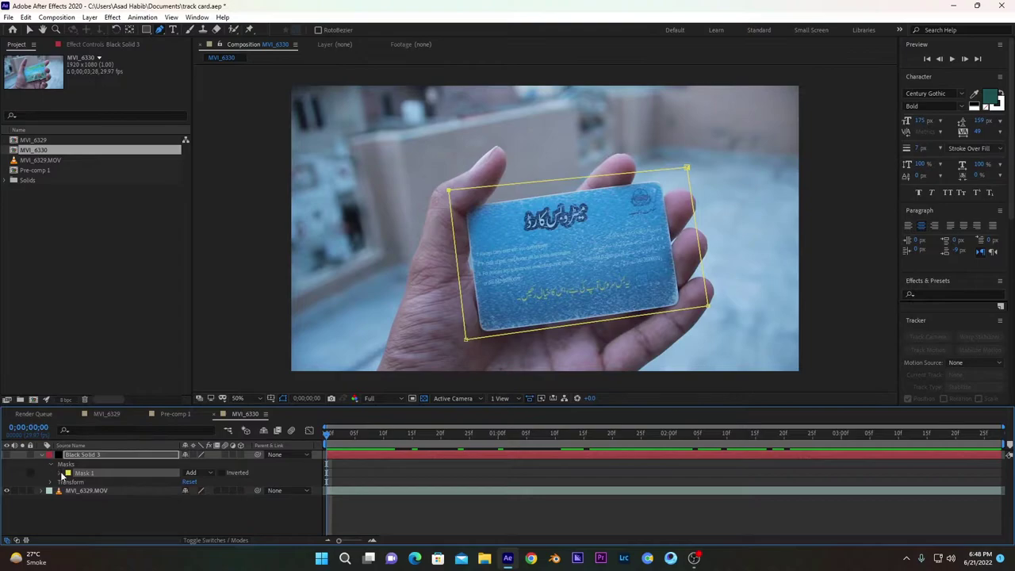
pyautogui.click(61, 474)
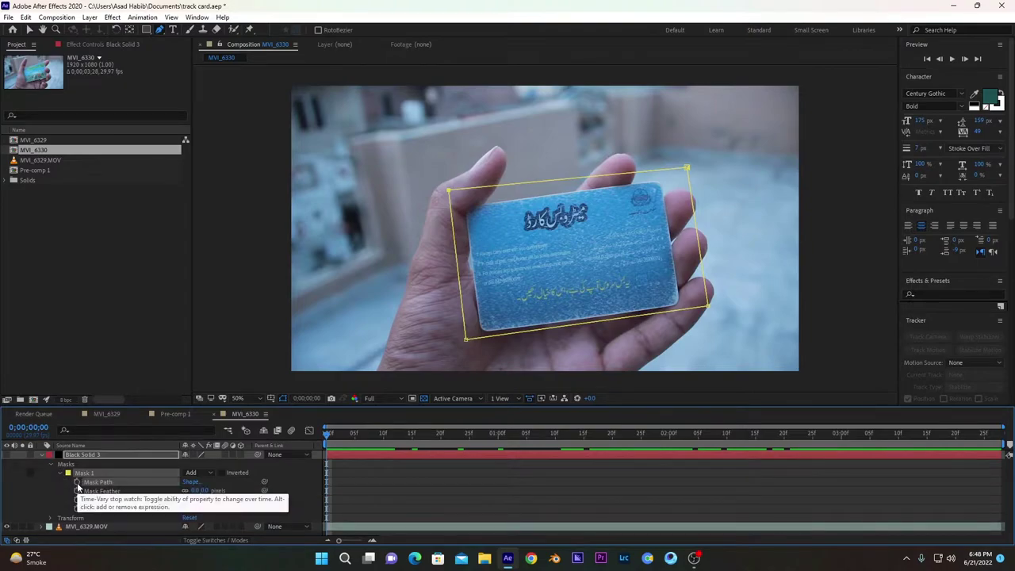
# Keyframe Mask Path and realign the mask corners onto the card at frame 17
pyautogui.click(77, 483)
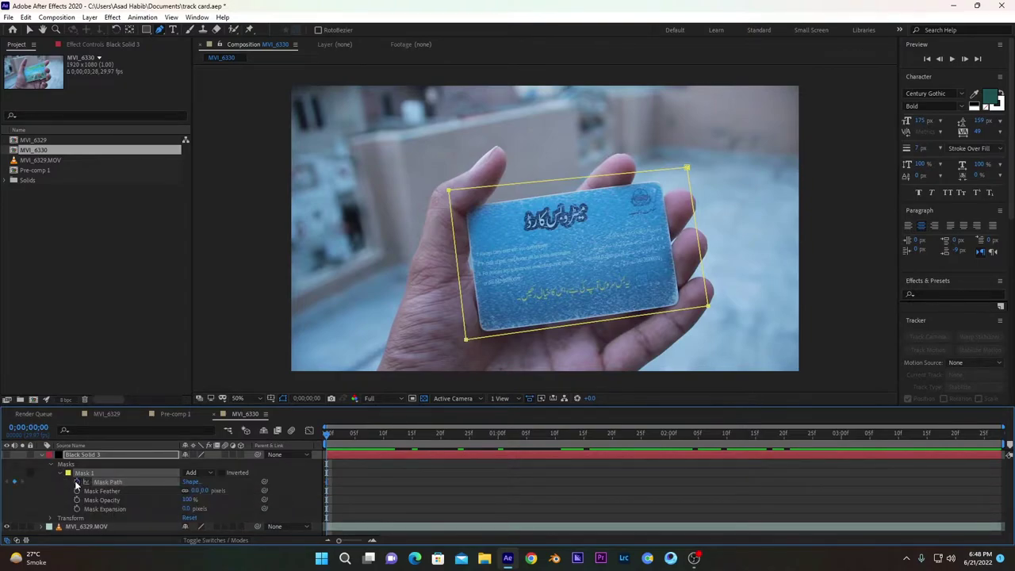
pyautogui.moveTo(333, 439); pyautogui.dragTo(424, 437)
pyautogui.click(93, 454)
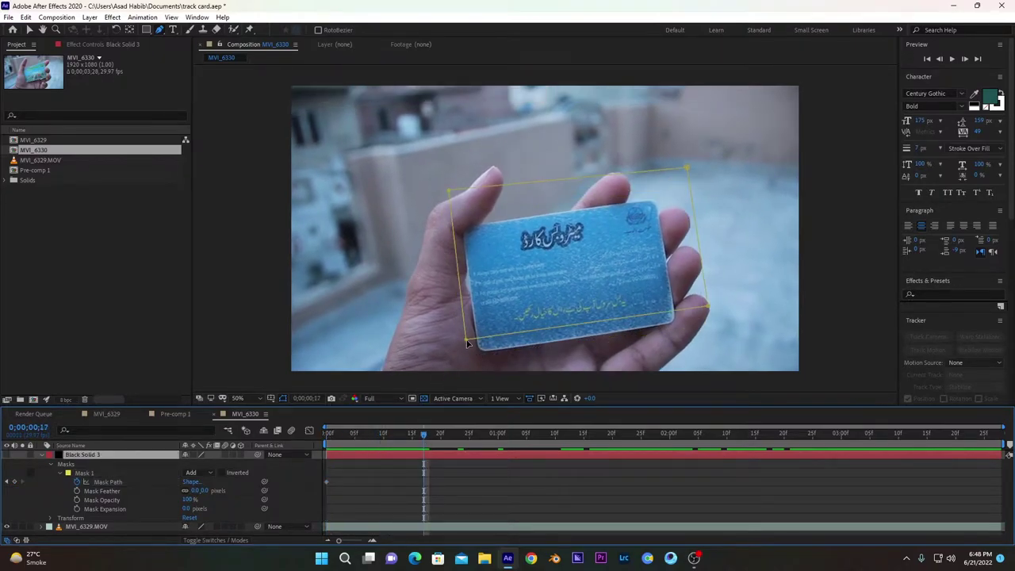
pyautogui.moveTo(468, 343); pyautogui.dragTo(468, 363)
pyautogui.moveTo(707, 307); pyautogui.dragTo(717, 330)
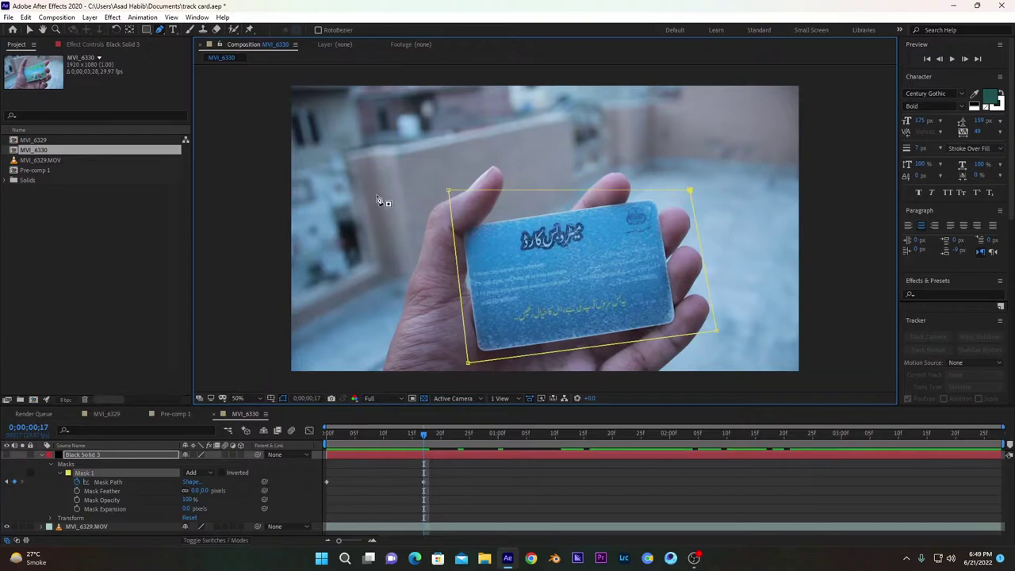
pyautogui.moveTo(450, 192); pyautogui.dragTo(451, 206)
# Adjust the mask corners on later frames through the clip's end, then scrub back to verify
pyautogui.moveTo(352, 437); pyautogui.dragTo(388, 438)
pyautogui.click(401, 438)
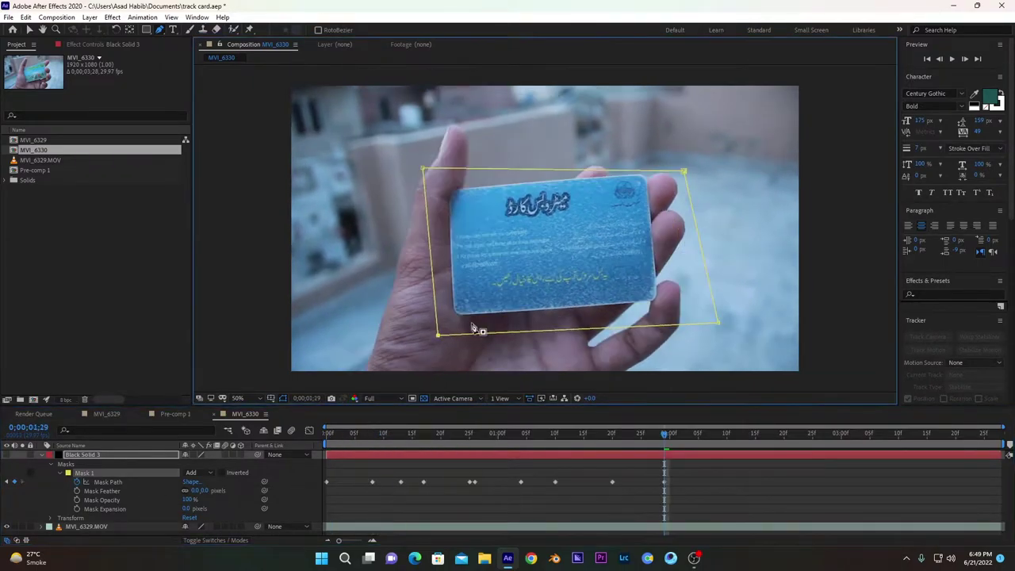
pyautogui.moveTo(710, 326); pyautogui.dragTo(683, 325)
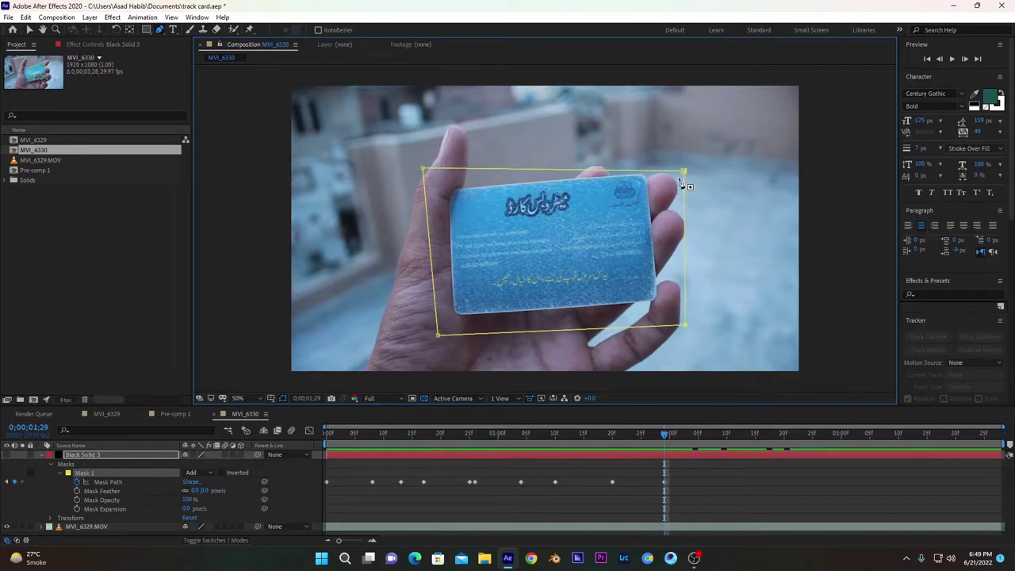
pyautogui.moveTo(683, 172); pyautogui.dragTo(658, 151)
pyautogui.moveTo(660, 440); pyautogui.dragTo(730, 431)
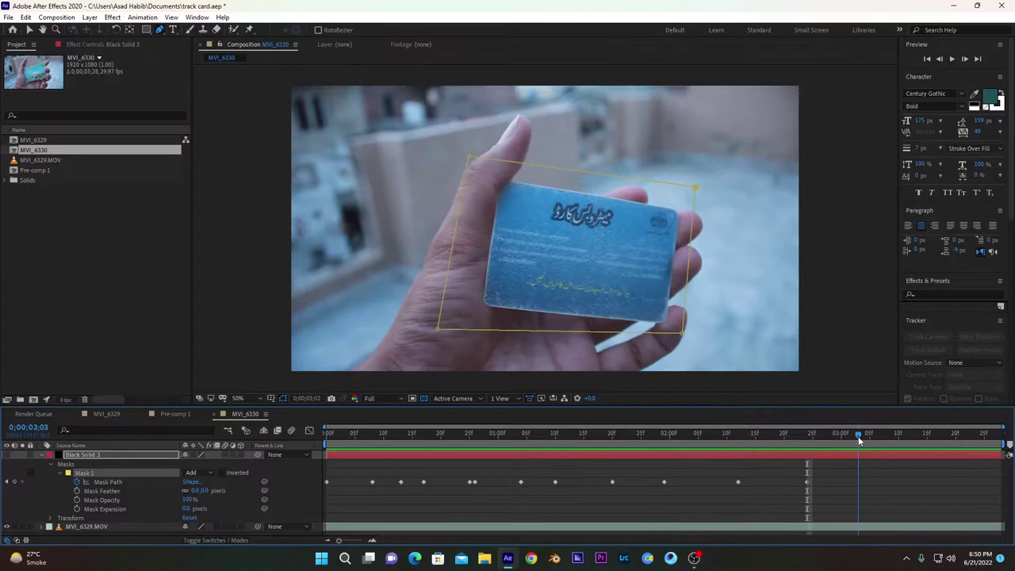
pyautogui.moveTo(858, 436)
pyautogui.mouseDown()
pyautogui.moveTo(916, 437)
pyautogui.moveTo(854, 433)
pyautogui.mouseUp()
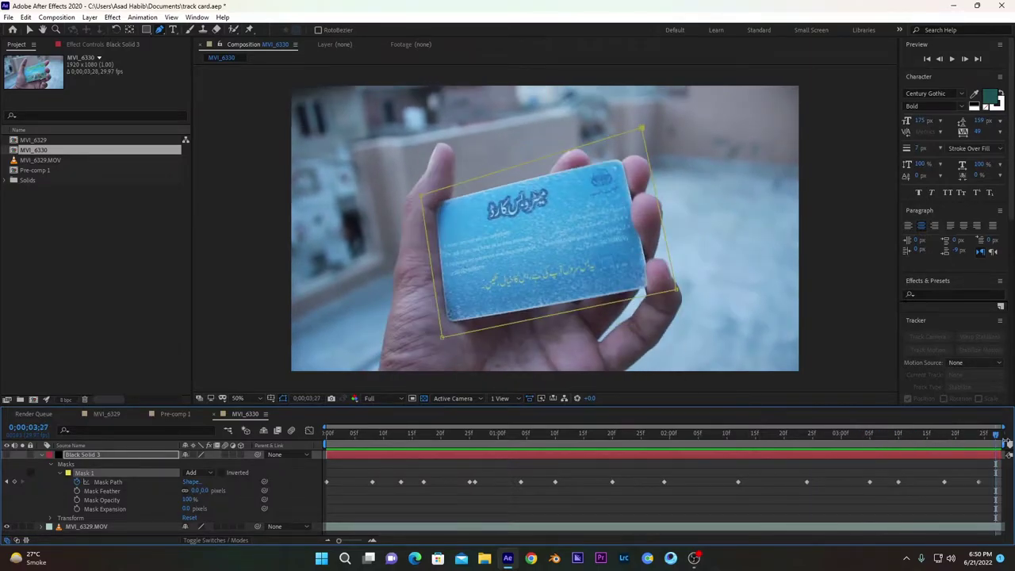
pyautogui.moveTo(997, 438); pyautogui.dragTo(323, 448)
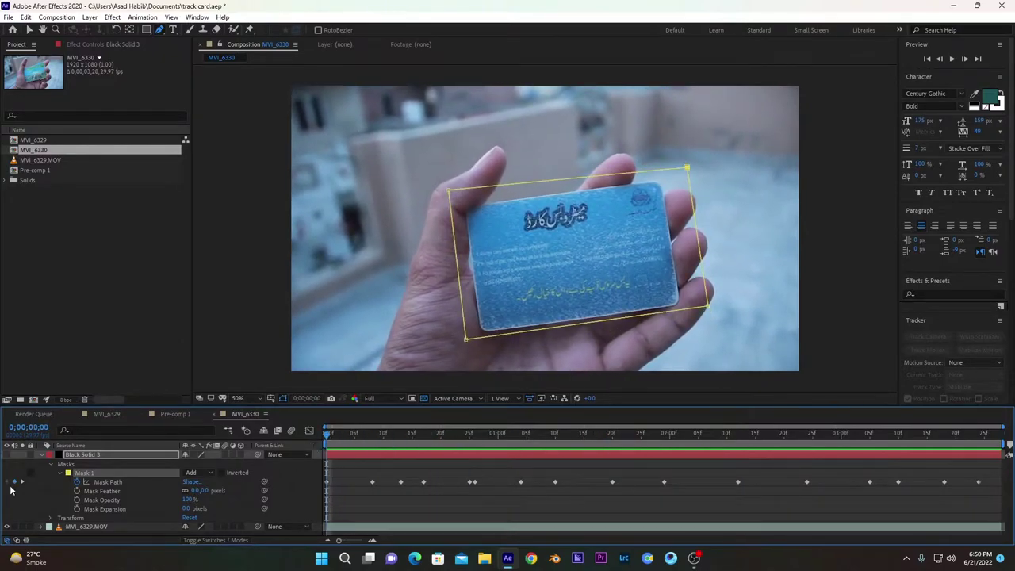
# Set Mask 1 to Subtract and make the black solid visible
pyautogui.click(195, 473)
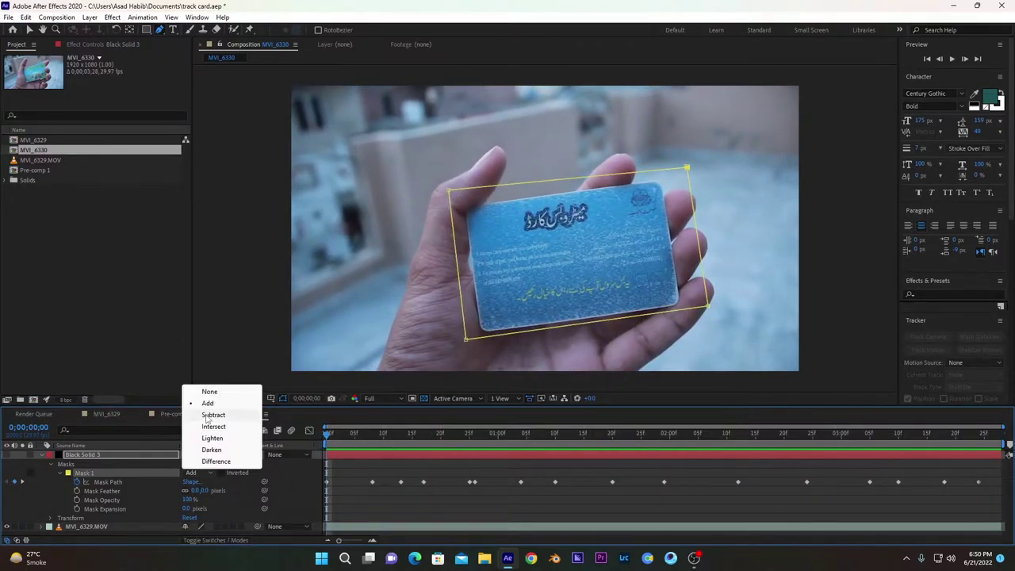
pyautogui.click(207, 416)
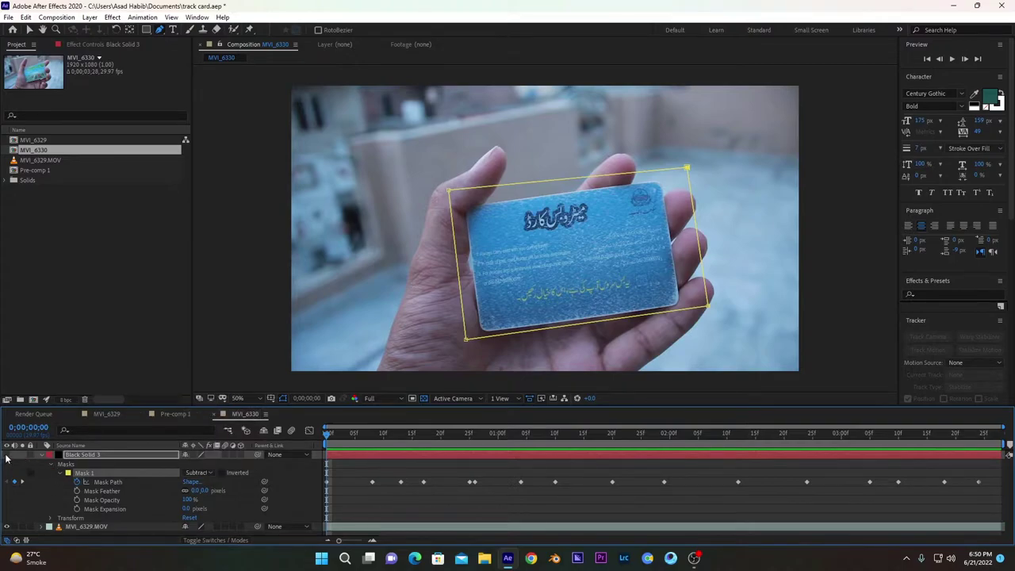
pyautogui.click(6, 455)
pyautogui.click(41, 454)
# Pre-compose the solid and footage layers into a precomp named 'mask', then switch to the Selection tool
pyautogui.moveTo(131, 505); pyautogui.dragTo(117, 458)
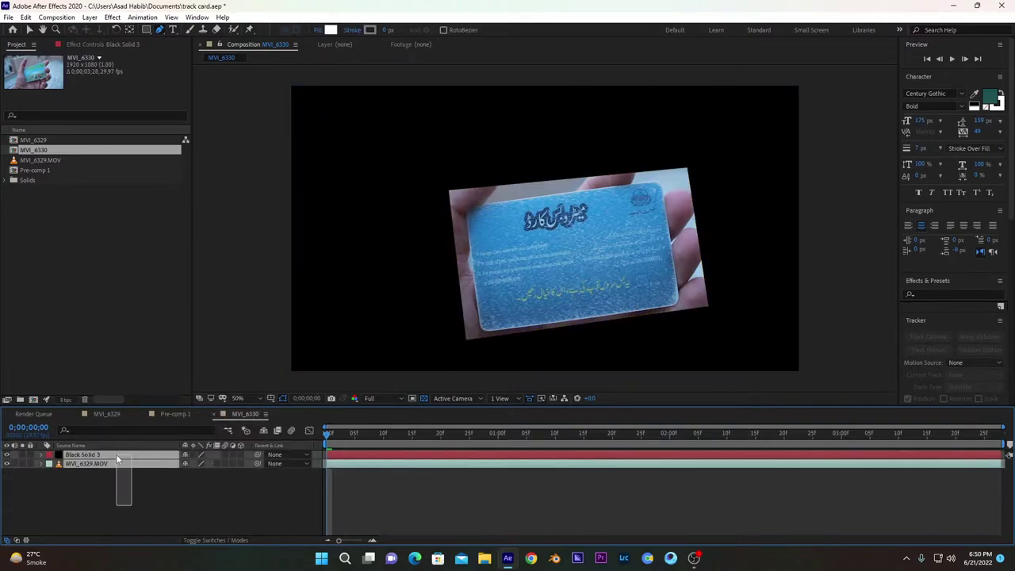
pyautogui.rightClick(118, 458)
pyautogui.click(151, 396)
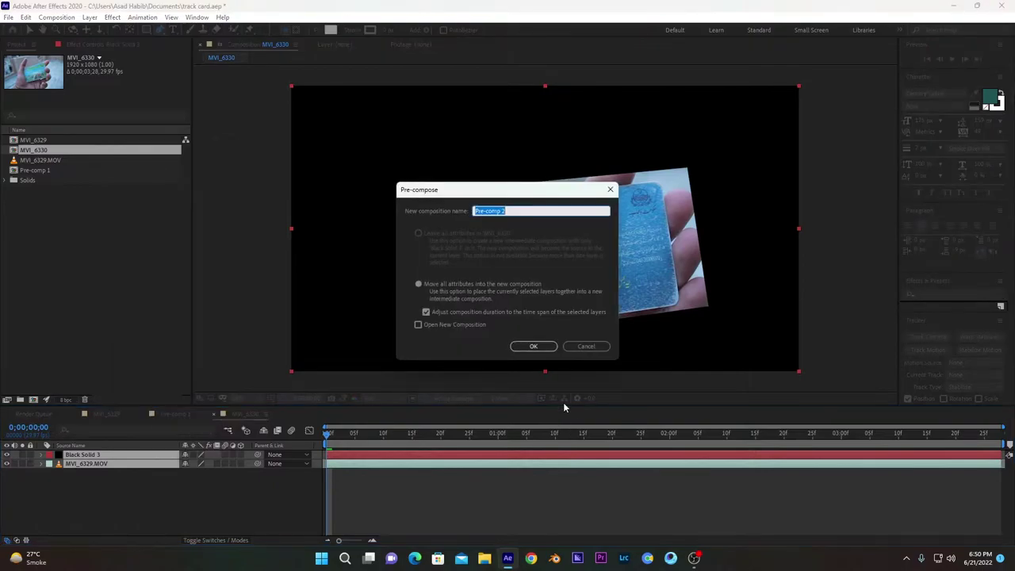
pyautogui.press('Return')
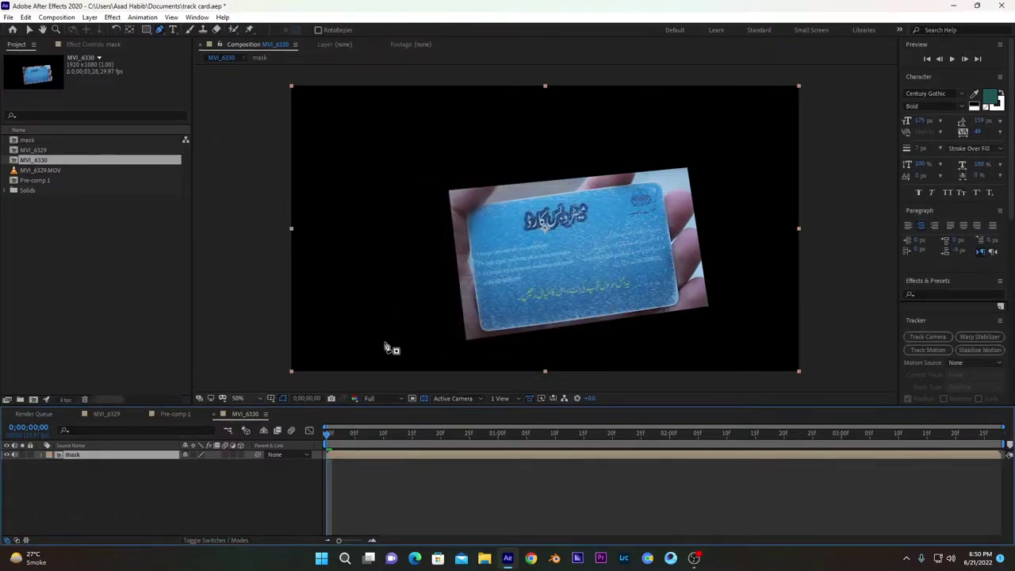
pyautogui.press('v')
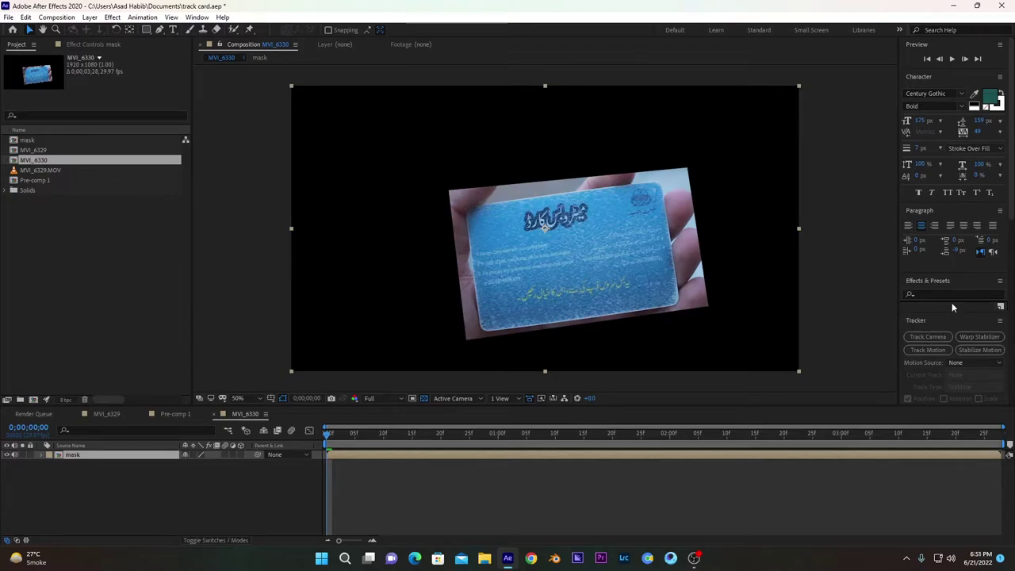
# Run Track Camera on the mask precomp and let analysis and solve finish
pyautogui.click(196, 18)
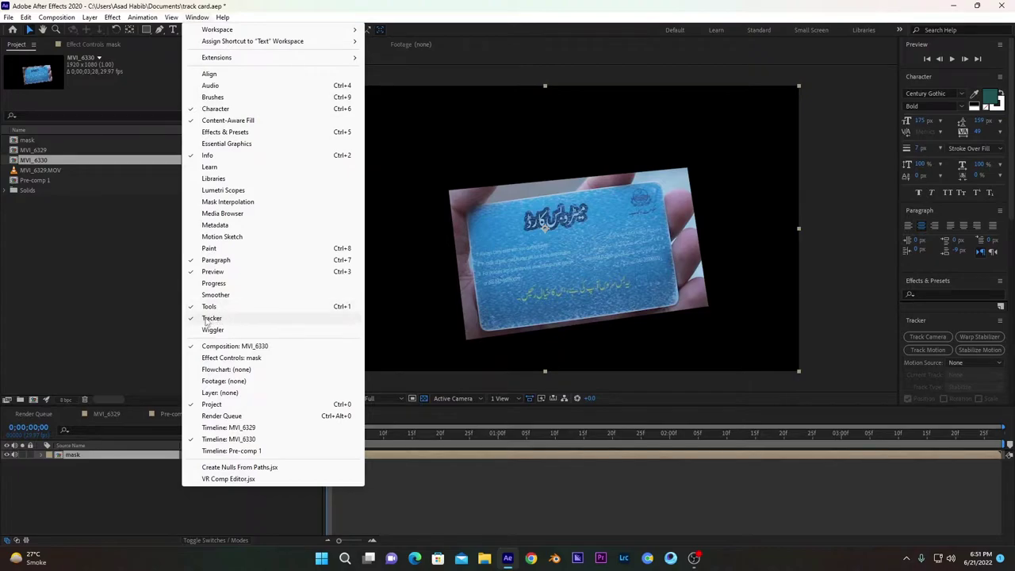
pyautogui.click(933, 337)
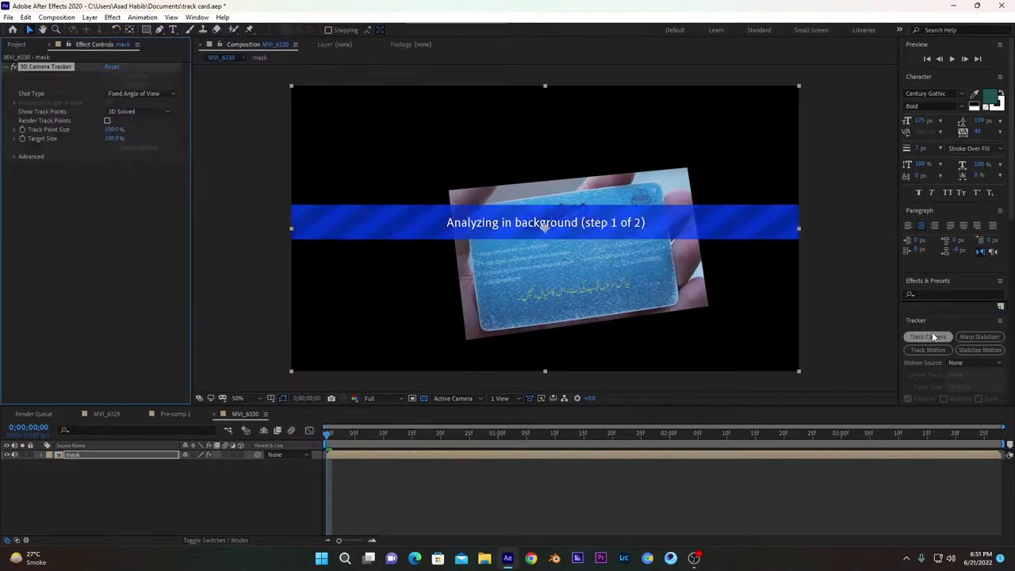
pyautogui.click(16, 157)
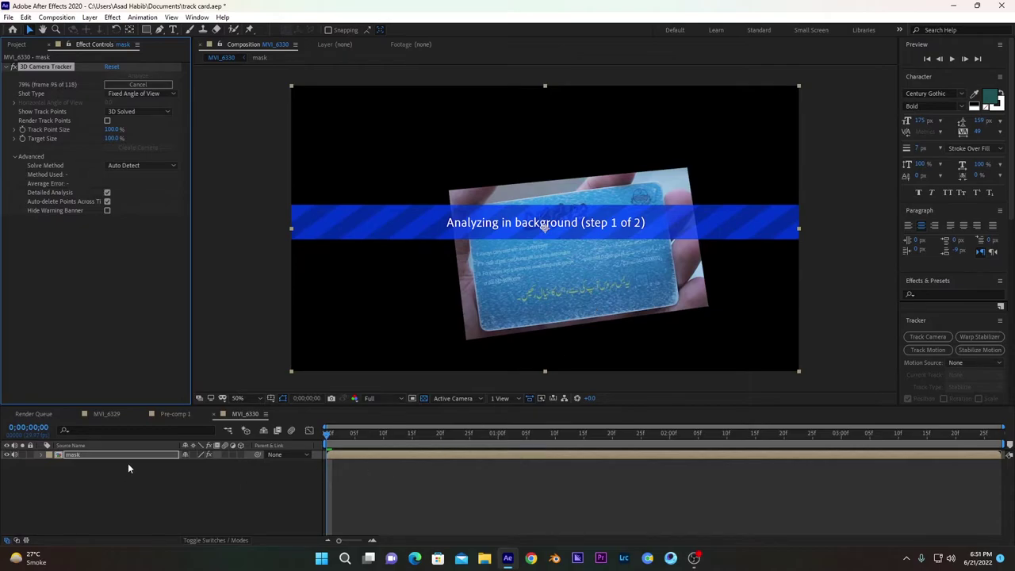
pyautogui.press('s')
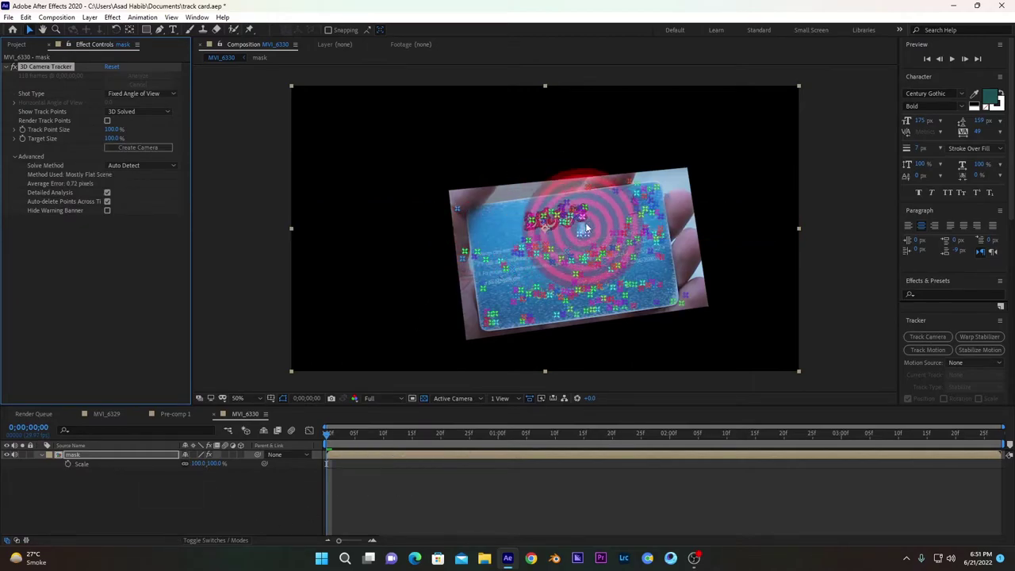
# Lasso the card's track points at frame one and create a solid and camera from them
pyautogui.moveTo(379, 433); pyautogui.dragTo(668, 434)
pyautogui.press('Home')
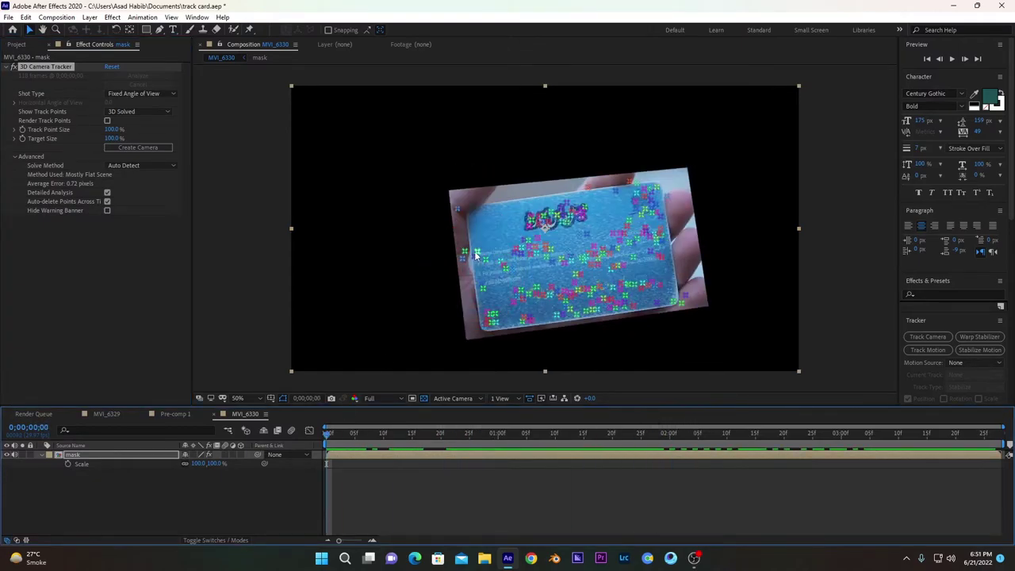
pyautogui.moveTo(476, 254)
pyautogui.mouseDown()
pyautogui.moveTo(508, 337)
pyautogui.moveTo(680, 308)
pyautogui.moveTo(651, 194)
pyautogui.moveTo(555, 214)
pyautogui.moveTo(529, 199)
pyautogui.moveTo(476, 230)
pyautogui.moveTo(525, 226)
pyautogui.mouseUp()
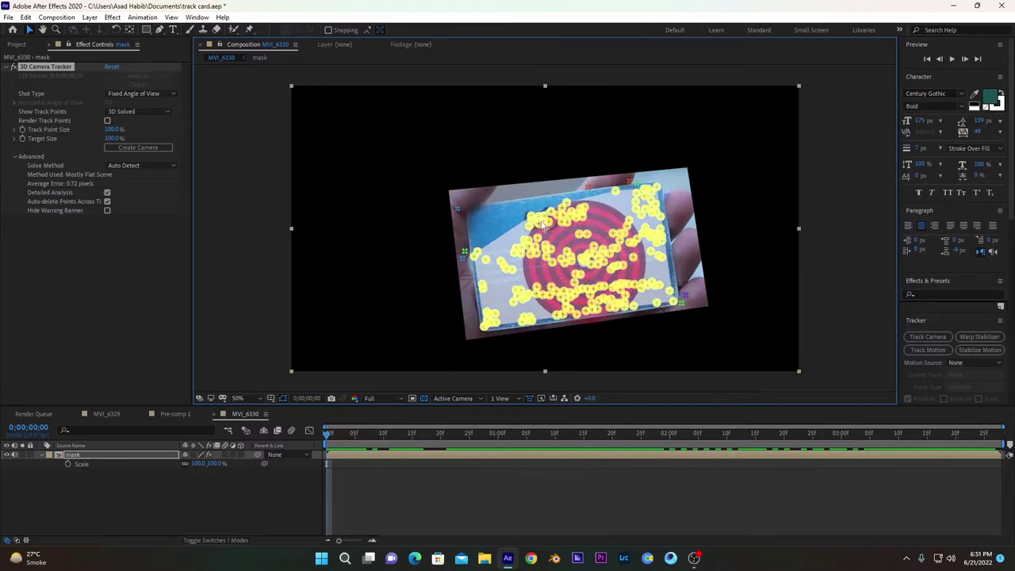
pyautogui.rightClick(543, 225)
pyautogui.click(568, 240)
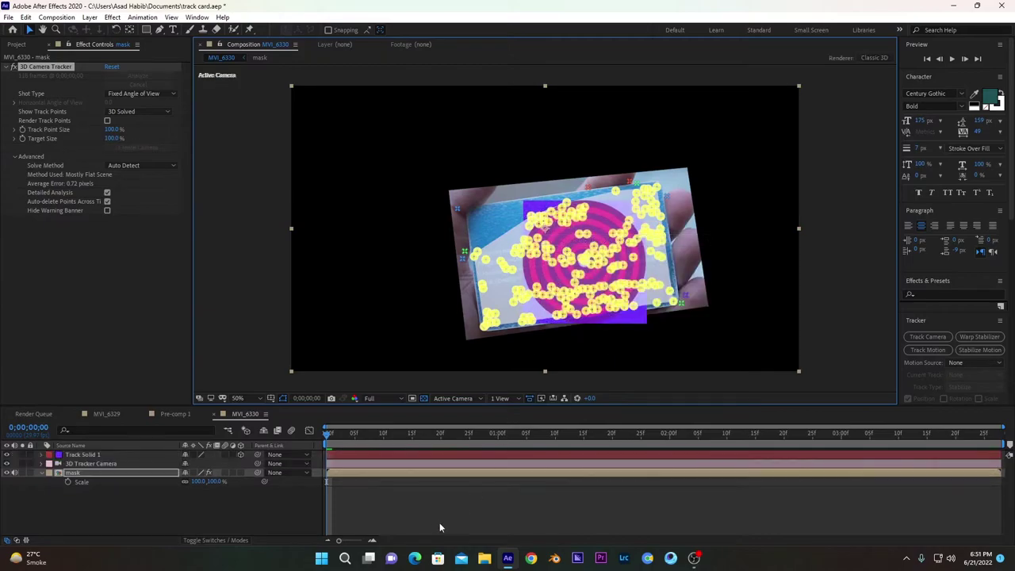
pyautogui.click(441, 528)
# Scrub to check the solid, open the mask precomp, then return to the MVI_6330 comp
pyautogui.moveTo(327, 432); pyautogui.dragTo(751, 433)
pyautogui.doubleClick(87, 472)
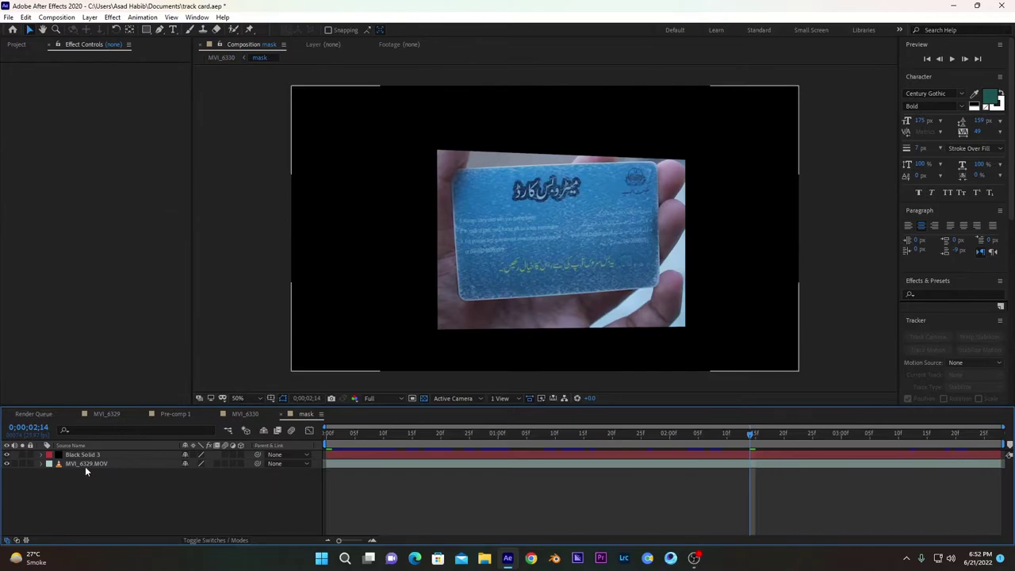
pyautogui.hotkey('ctrl', 'a')
pyautogui.click(245, 413)
# Add a Grid effect to Track Solid 1
pyautogui.press('s')
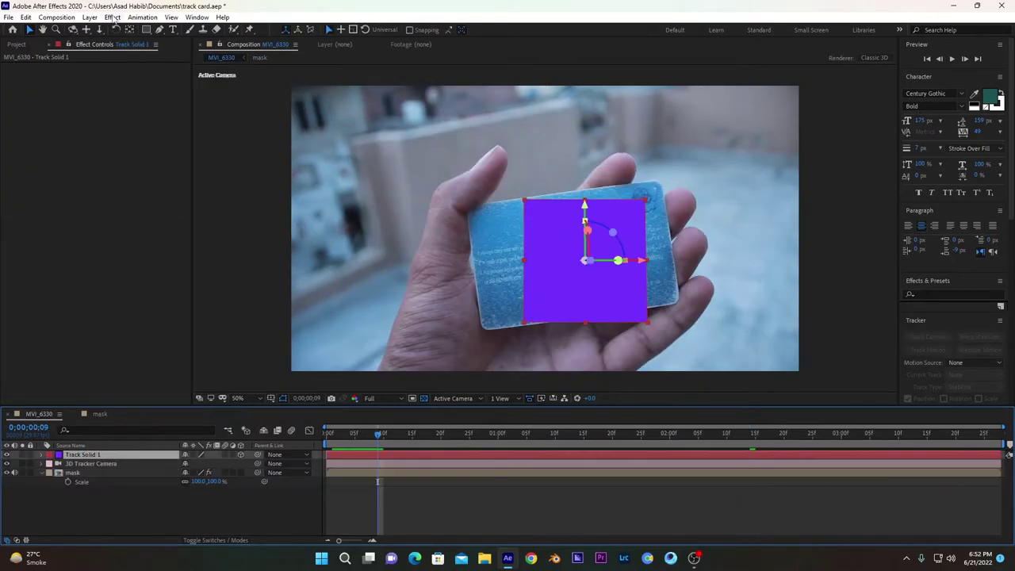
pyautogui.click(114, 18)
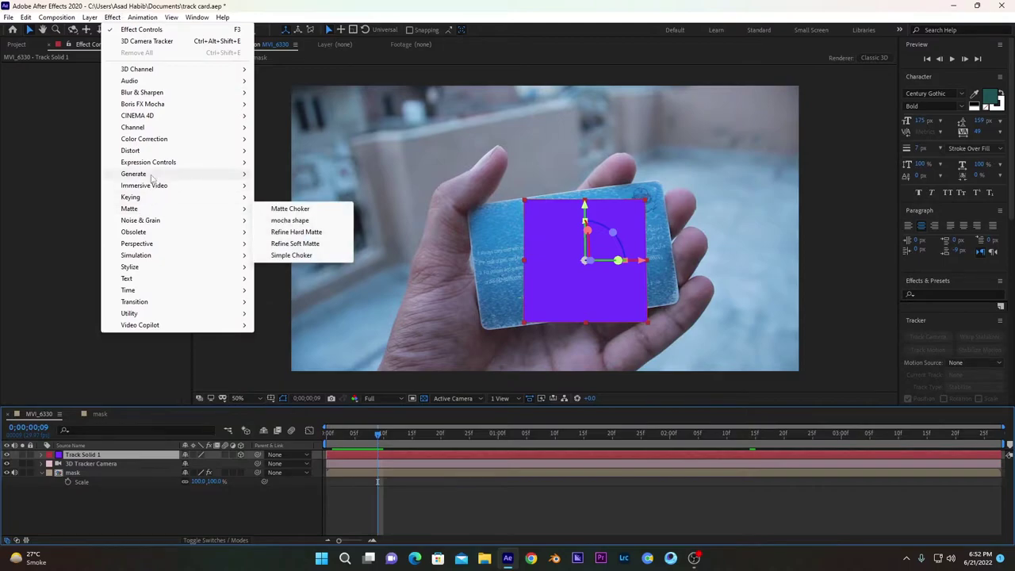
pyautogui.moveTo(150, 176)
pyautogui.click(279, 384)
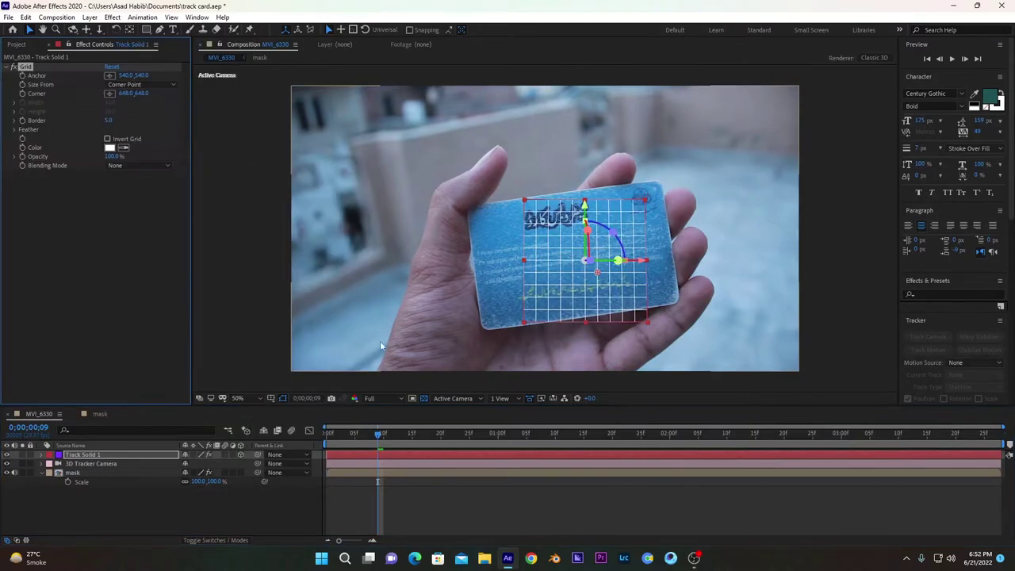
# Scale the grid solid to about 163%, tilt it to match the card, and nudge it upward
pyautogui.press('s')
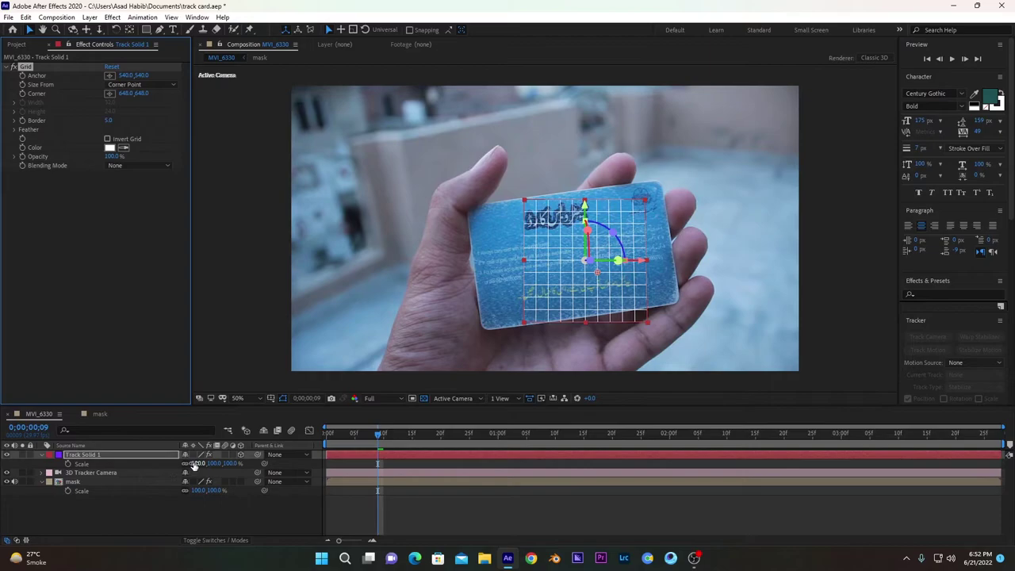
pyautogui.moveTo(199, 464); pyautogui.dragTo(241, 466)
pyautogui.moveTo(619, 240); pyautogui.dragTo(597, 233)
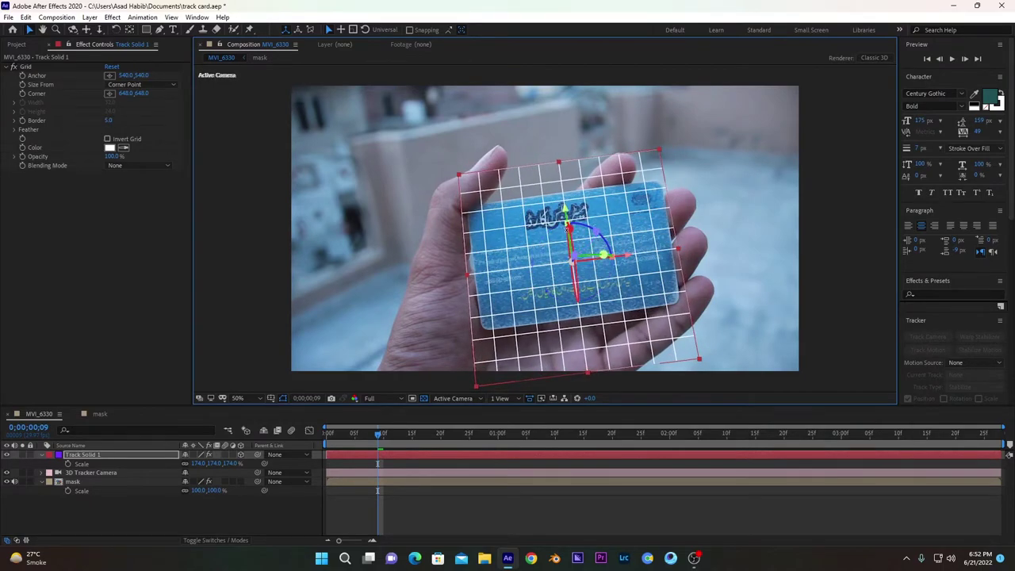
pyautogui.moveTo(575, 274); pyautogui.dragTo(578, 266)
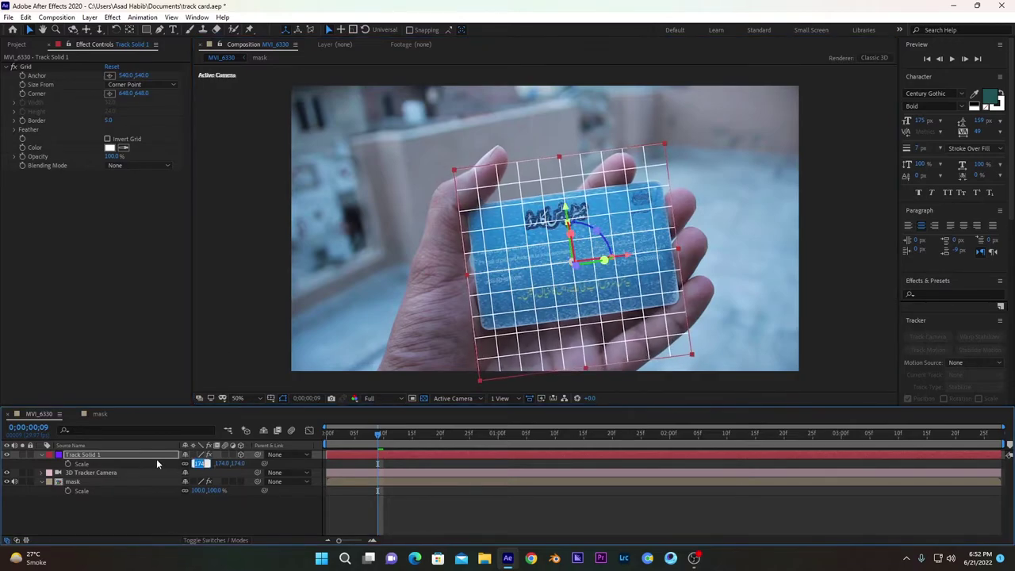
pyautogui.moveTo(202, 463); pyautogui.dragTo(195, 464)
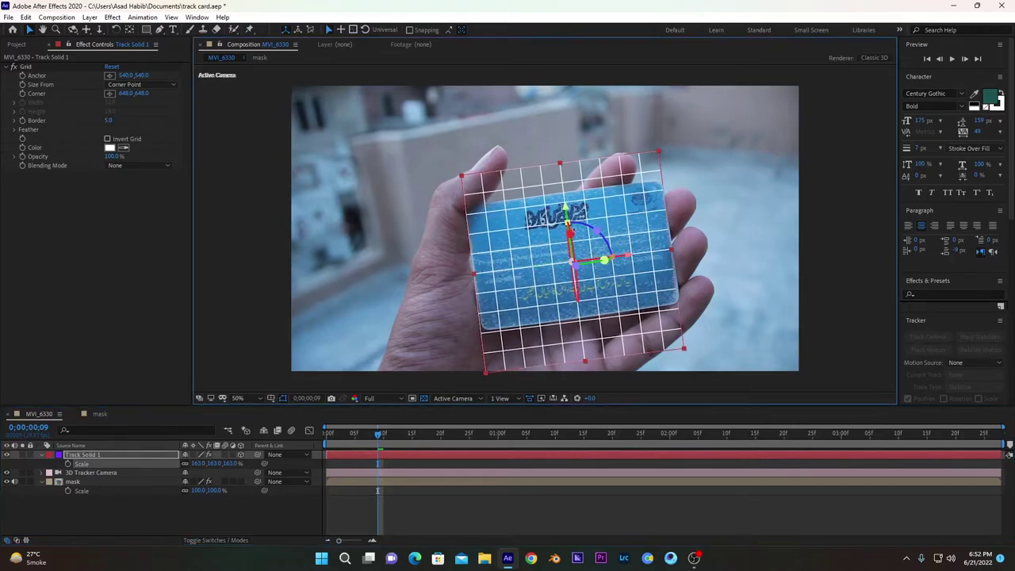
pyautogui.moveTo(591, 251)
pyautogui.mouseDown()
pyautogui.moveTo(584, 262)
pyautogui.moveTo(591, 226)
pyautogui.moveTo(598, 233)
pyautogui.mouseUp()
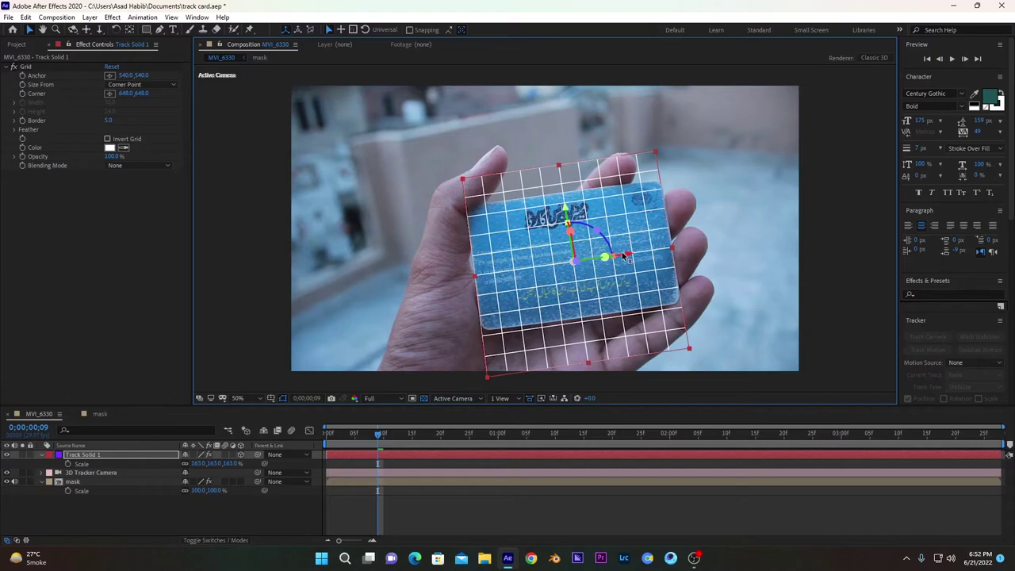
pyautogui.moveTo(567, 209); pyautogui.dragTo(572, 238)
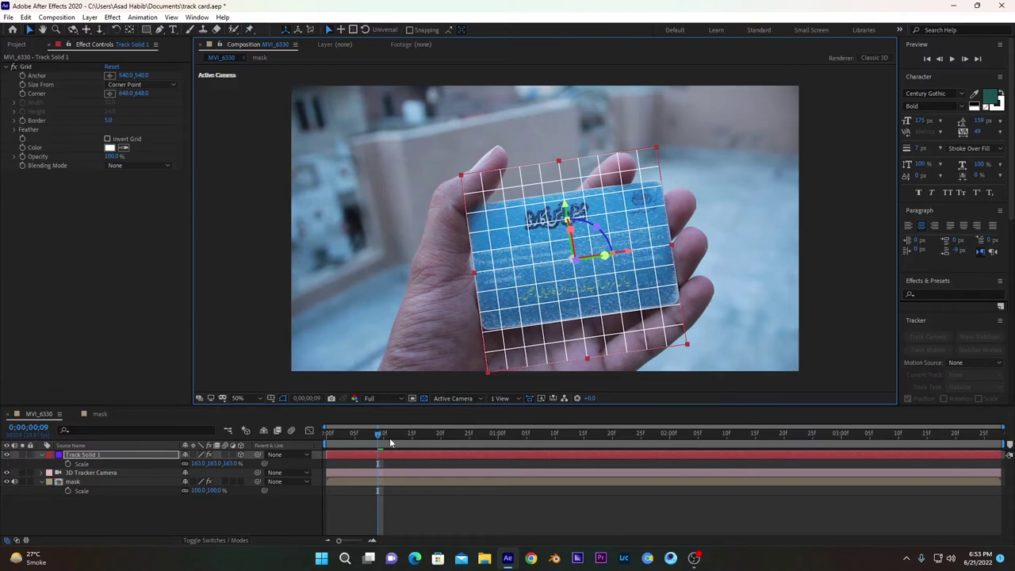
# Play a preview to confirm the grid follows the card, then deselect the layer
pyautogui.press('space')
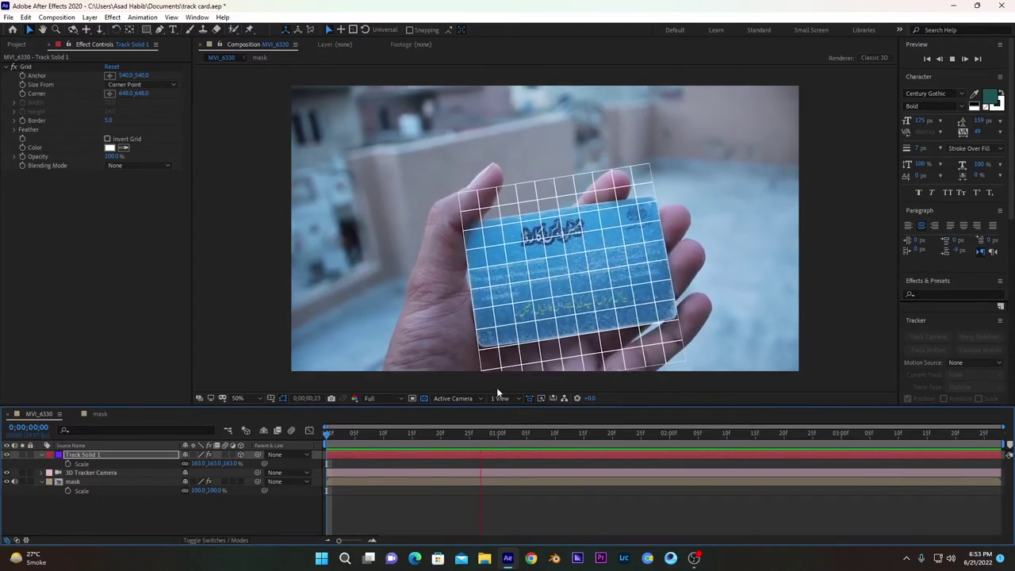
pyautogui.press('space')
pyautogui.click(42, 456)
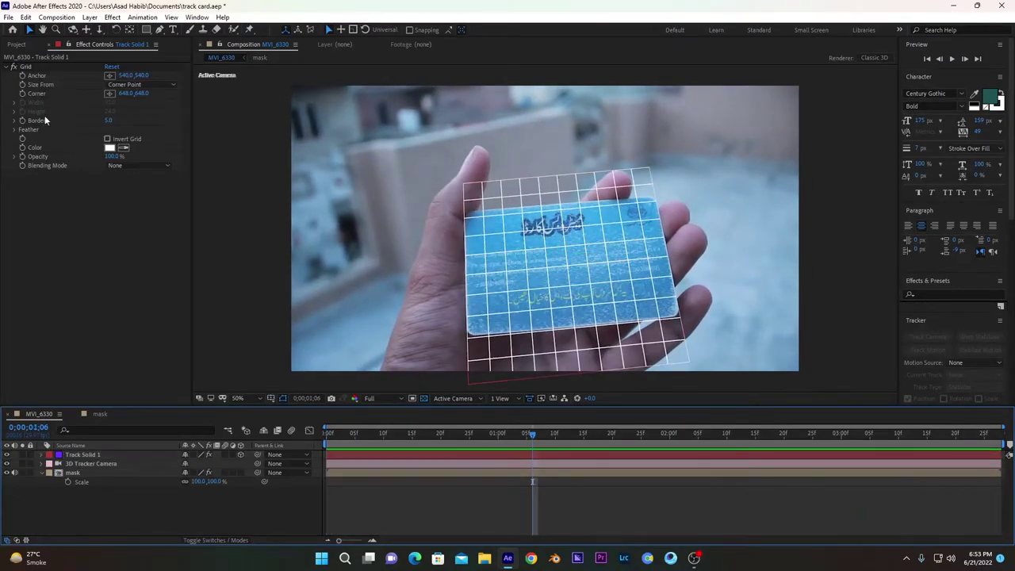
# Create a new black solid layer
pyautogui.click(113, 17)
pyautogui.moveTo(90, 18)
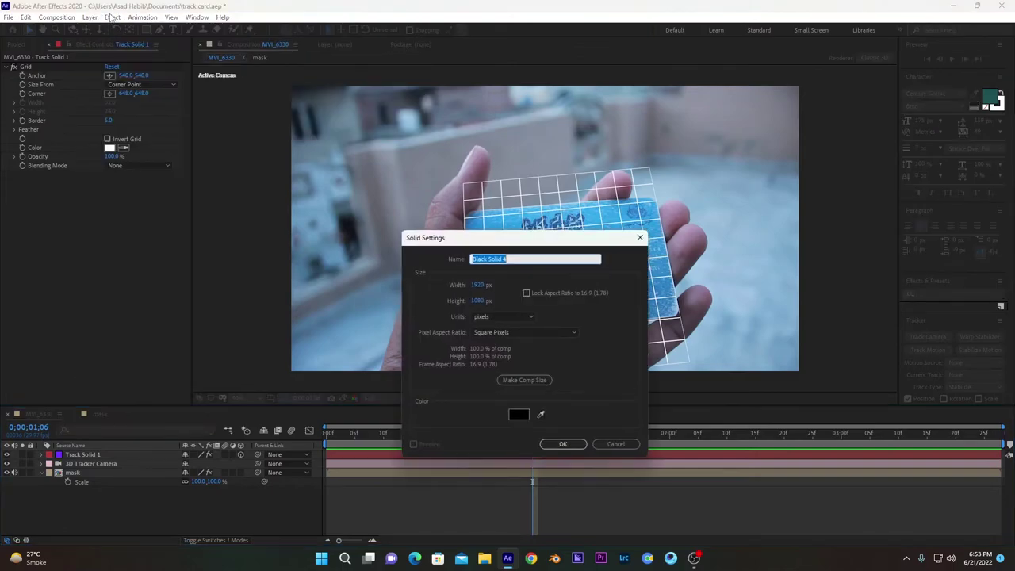
pyautogui.click(583, 446)
# Apply Video Copilot Element to the solid and add a Cube model in Scene Setup
pyautogui.click(112, 18)
pyautogui.moveTo(230, 326)
pyautogui.click(283, 326)
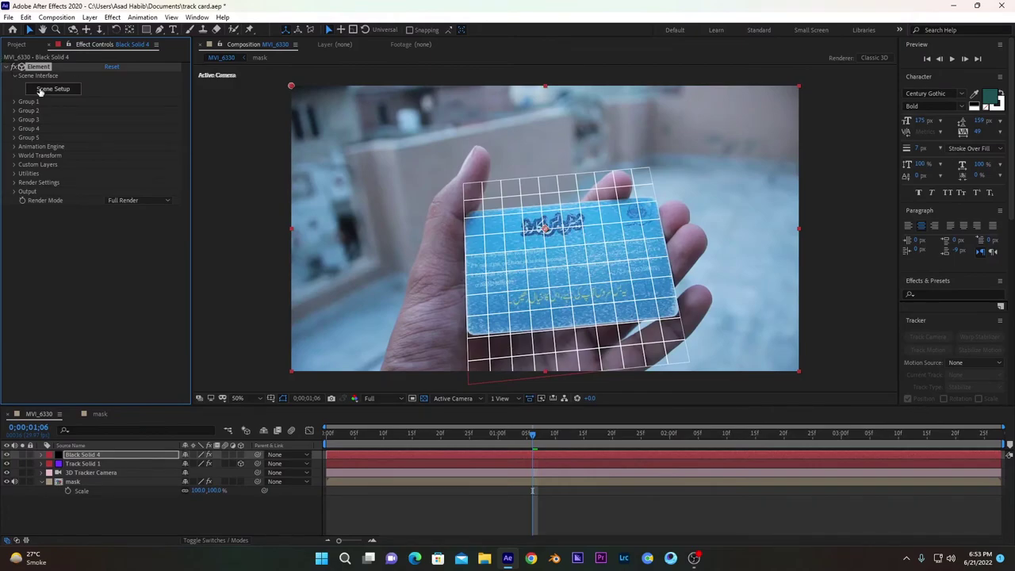
pyautogui.click(39, 90)
pyautogui.click(347, 42)
pyautogui.click(335, 64)
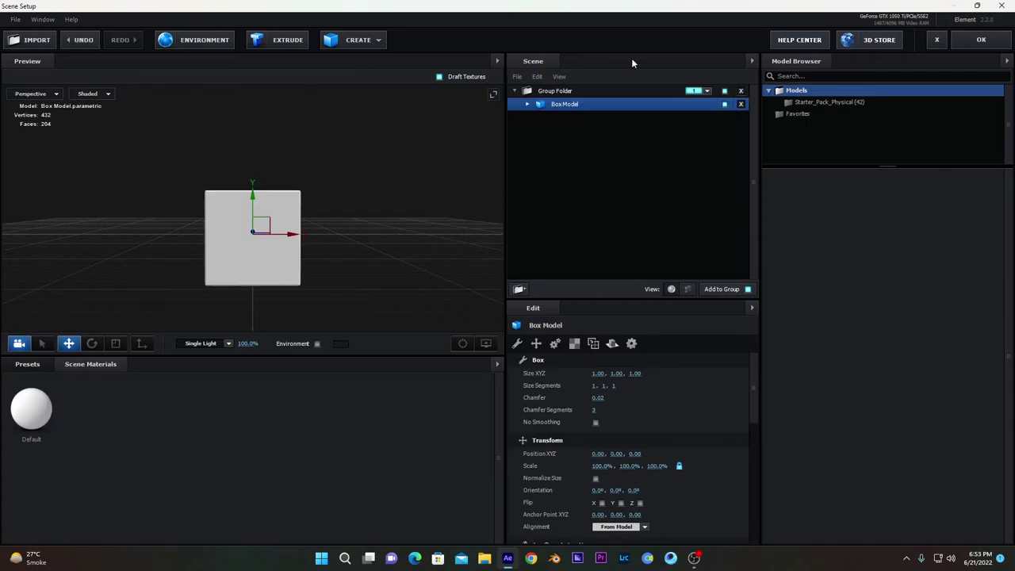
pyautogui.click(981, 39)
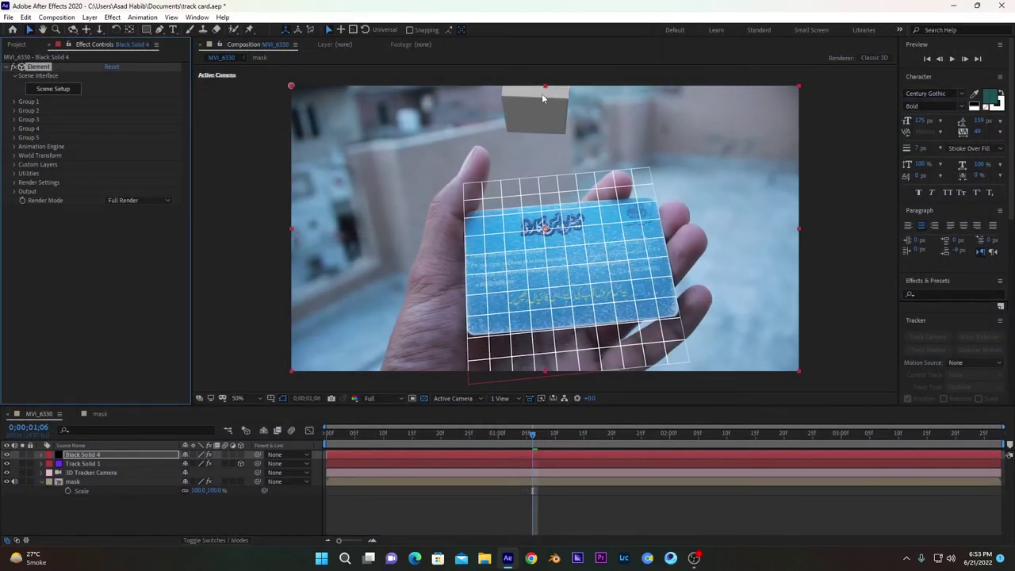
# Create a Group 1 Null and paste Track Solid 1's Position onto it
pyautogui.click(13, 102)
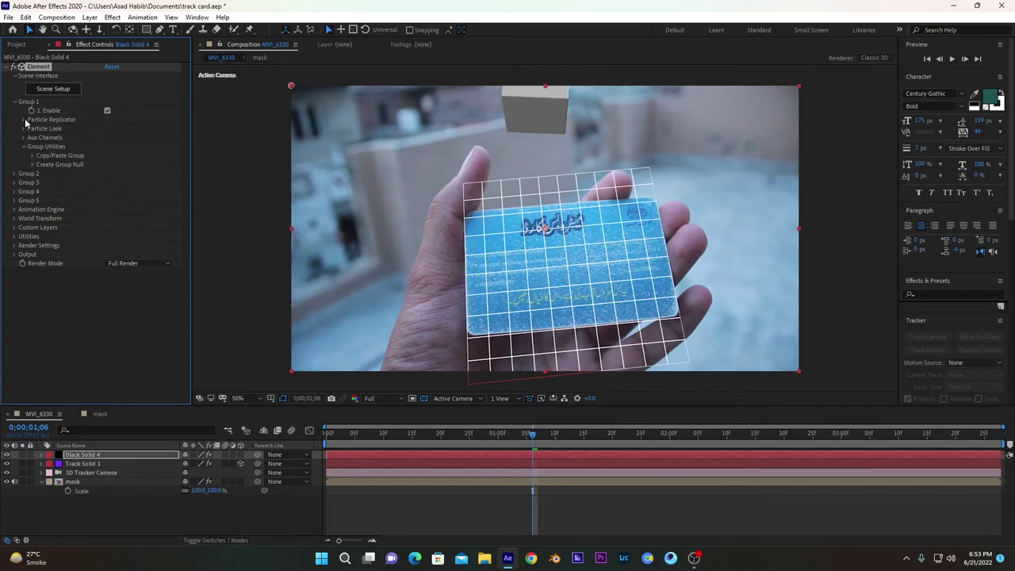
pyautogui.click(32, 165)
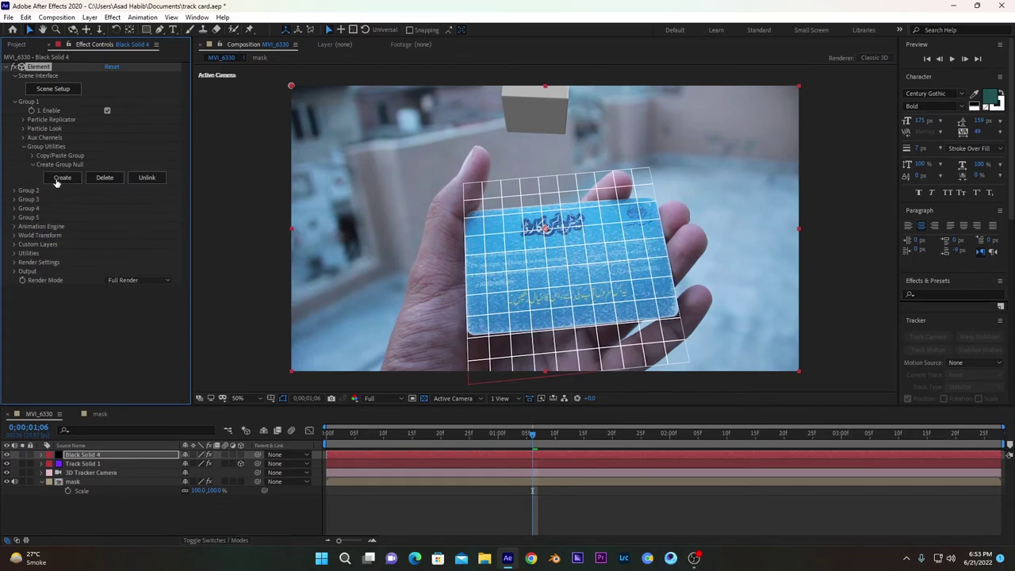
pyautogui.click(59, 180)
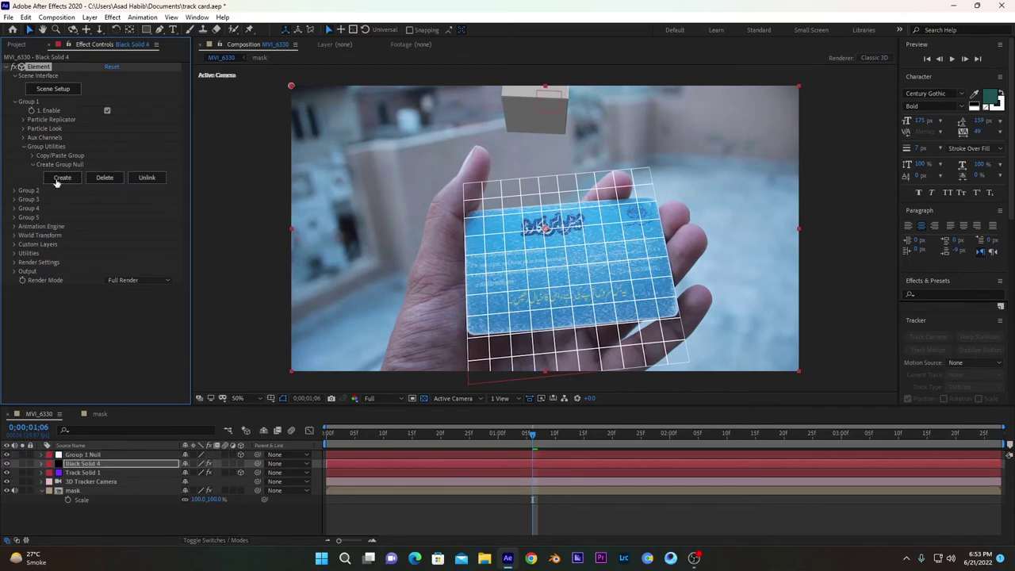
pyautogui.click(83, 473)
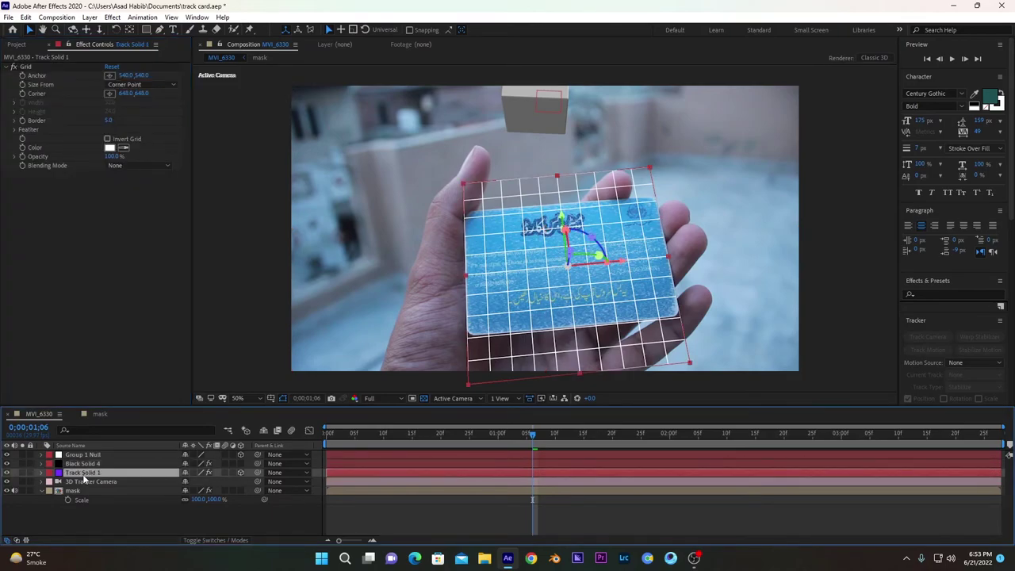
pyautogui.press('p')
pyautogui.click(82, 481)
pyautogui.hotkey('ctrl', 'c')
pyautogui.click(83, 454)
pyautogui.hotkey('ctrl', 'v')
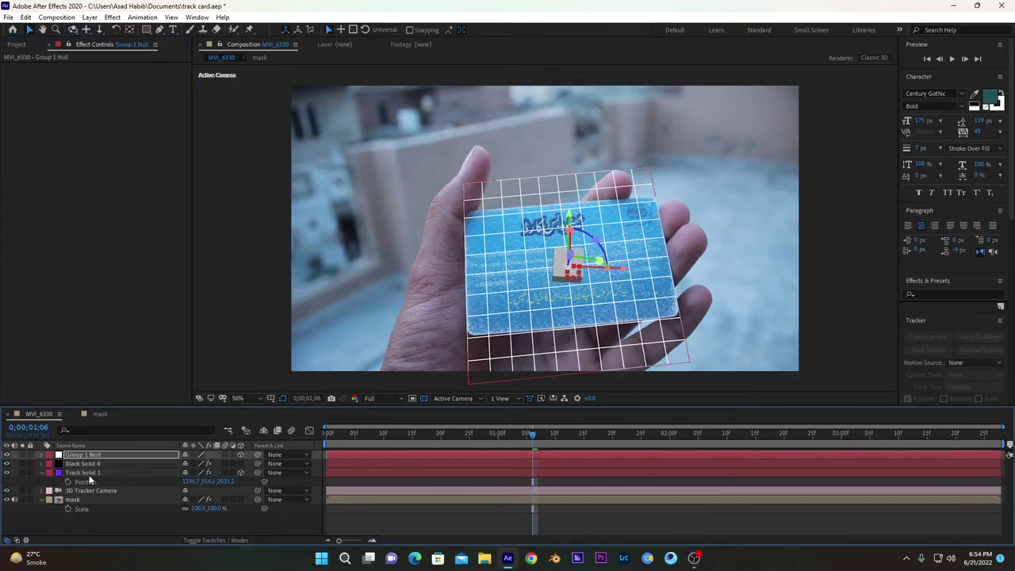
# Copy the grid layer's orientation and rotation values over to the Group 1 Null
pyautogui.click(91, 480)
pyautogui.press('End')
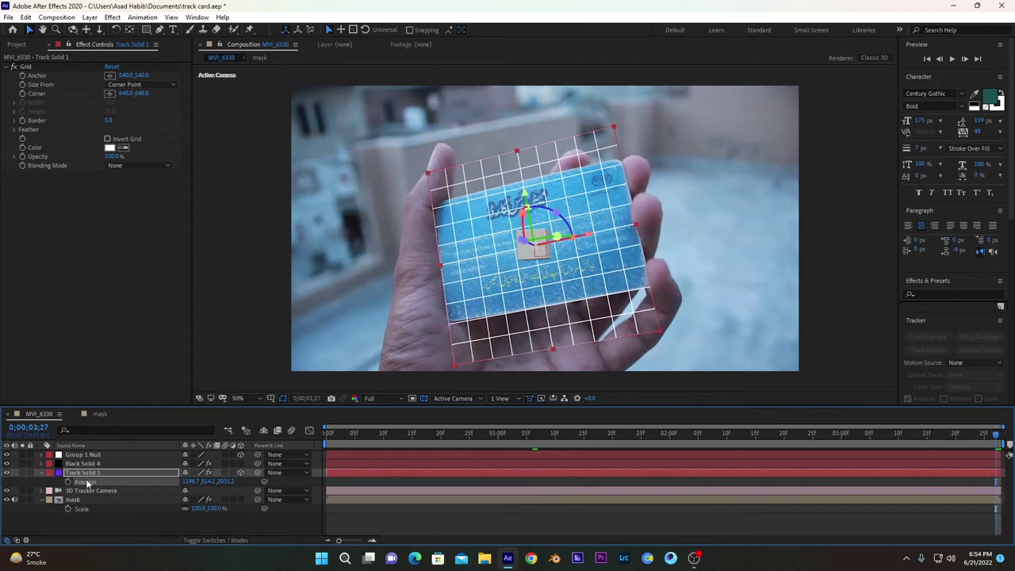
pyautogui.press('r')
pyautogui.click(87, 482)
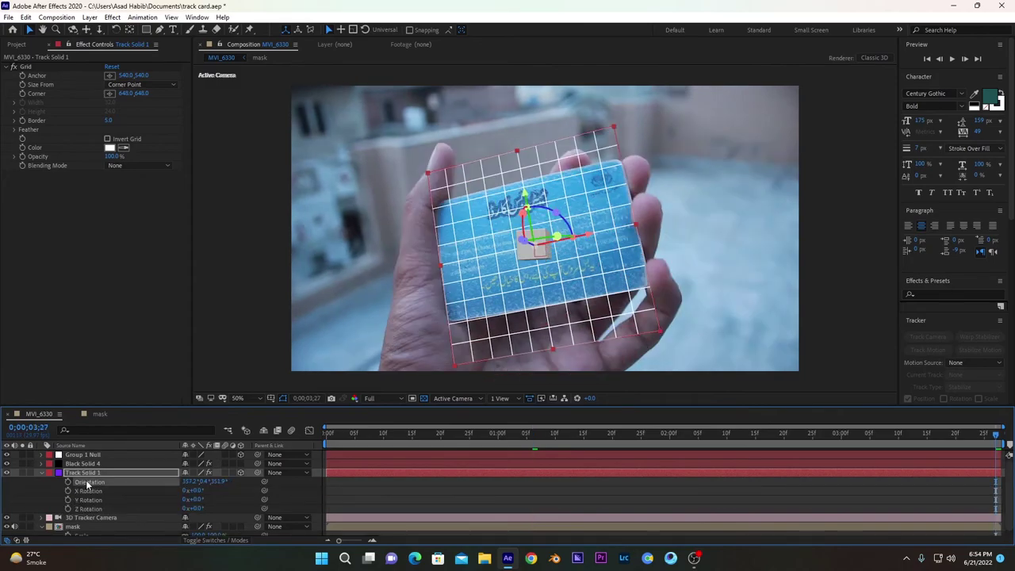
pyautogui.click(83, 454)
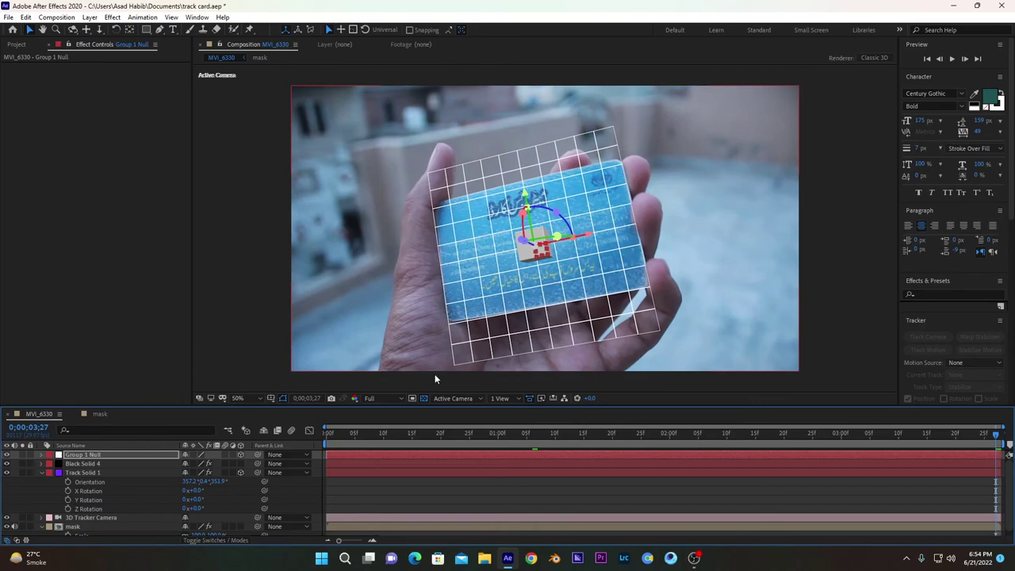
# Scale the Group 1 Null to 177% and preview the box tracking on the card
pyautogui.click(365, 434)
pyautogui.click(333, 435)
pyautogui.press('s')
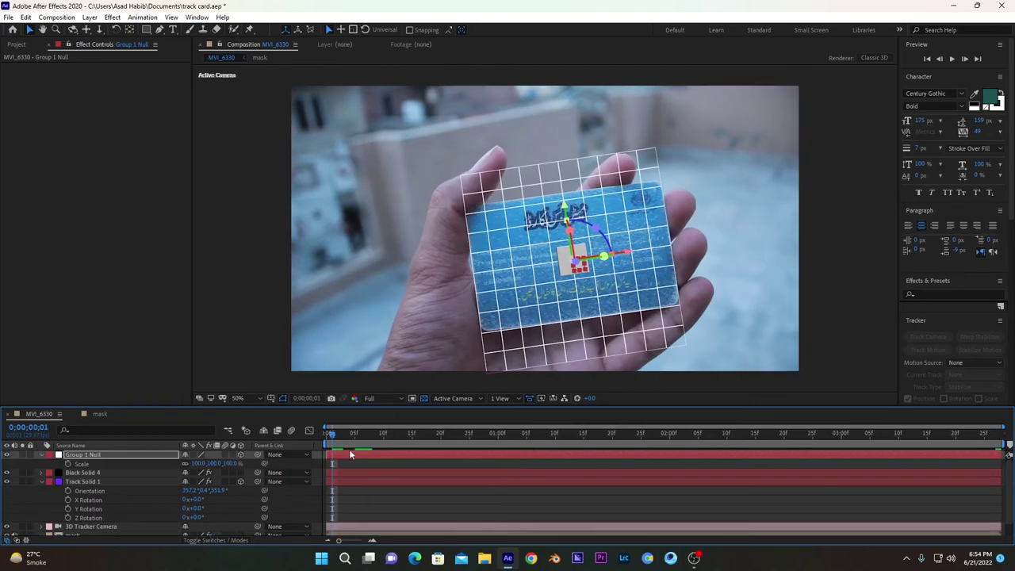
pyautogui.moveTo(199, 463); pyautogui.dragTo(254, 463)
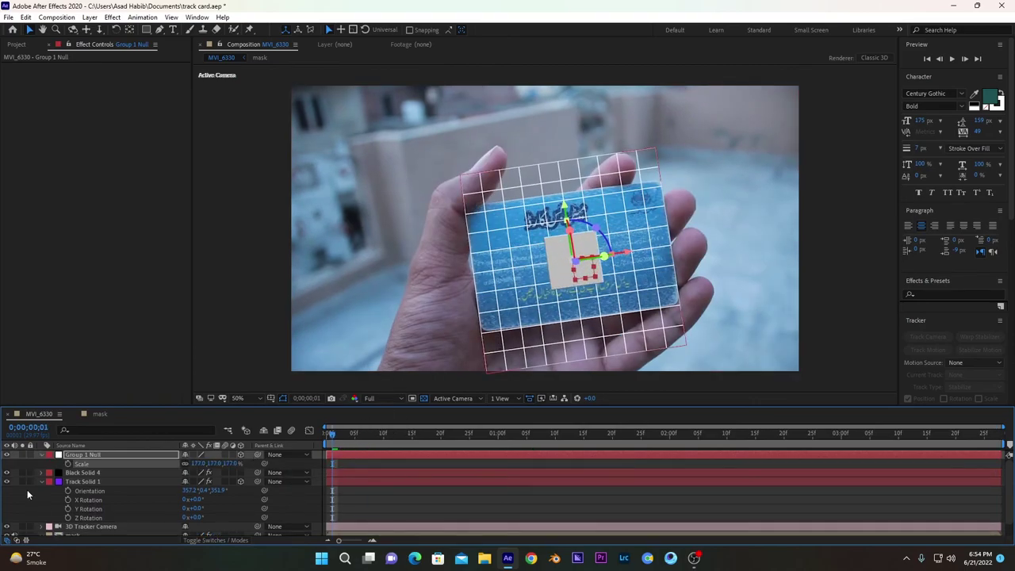
pyautogui.press('space')
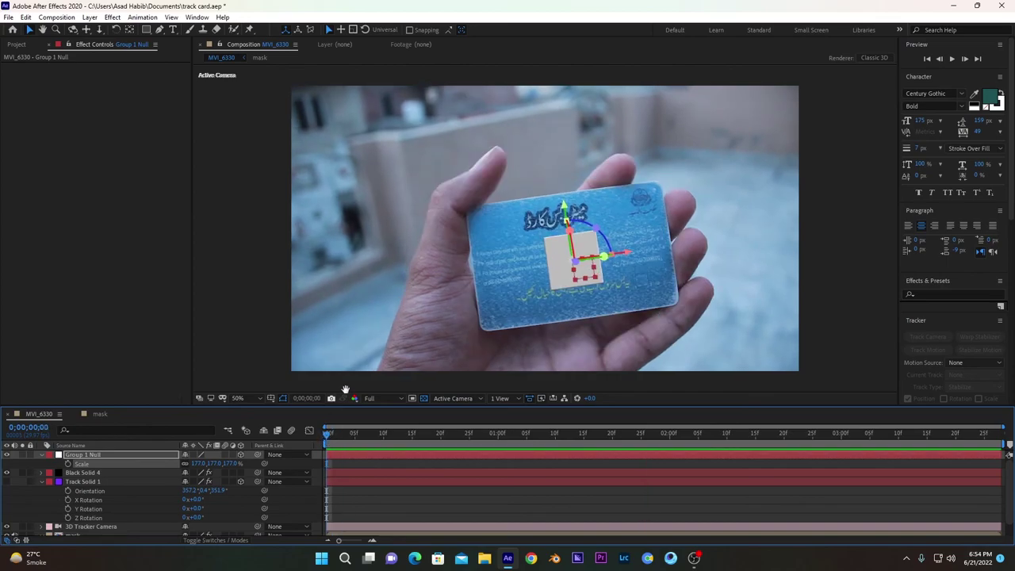
pyautogui.click(331, 435)
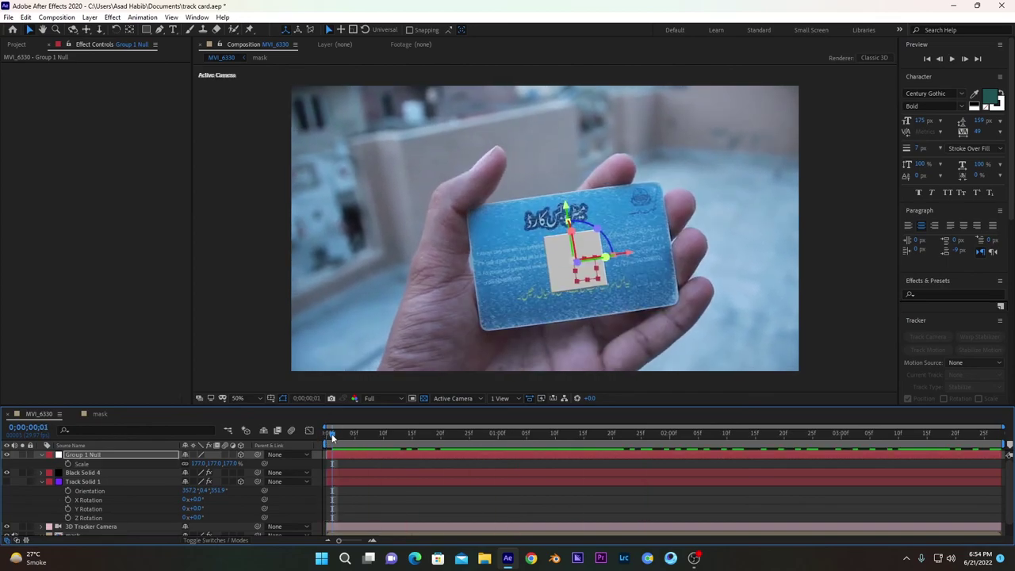
pyautogui.moveTo(331, 434); pyautogui.dragTo(542, 436)
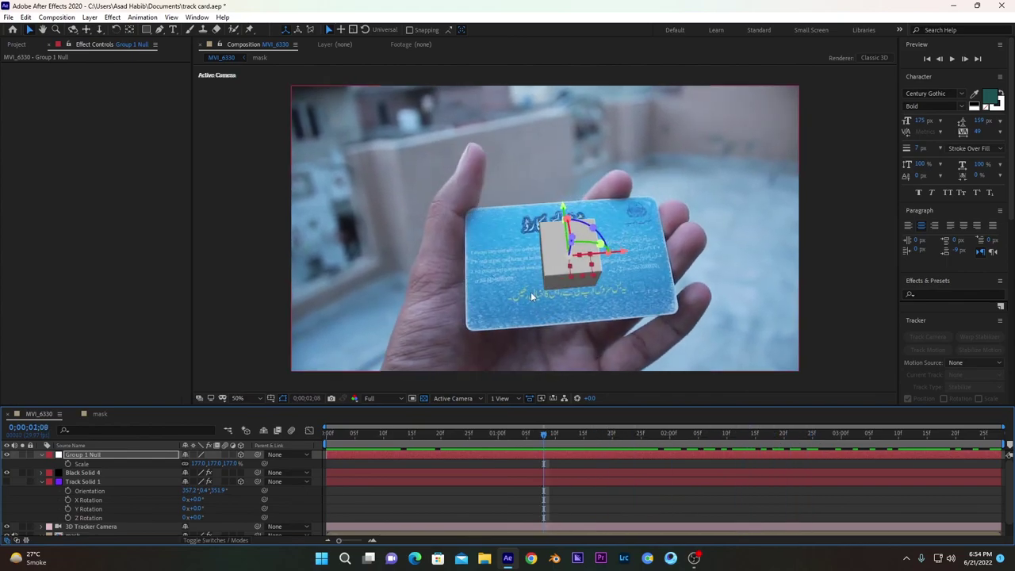